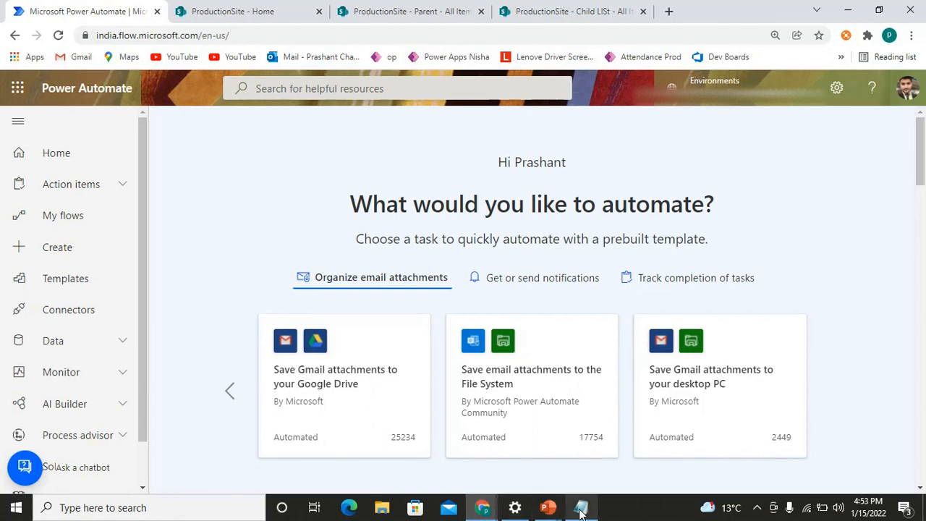
- Switch to Notepad and replace the existing note with "on every moring, you want your system to create"
{"action": "left_click", "coordinate": [579, 405]}
{"action": "key", "text": "ctrl+a"}
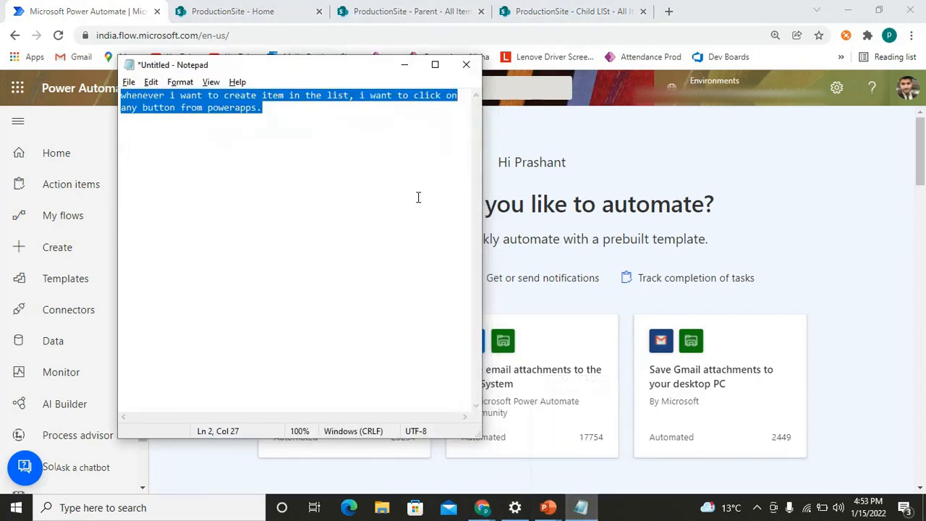
{"action": "key", "text": "Delete"}
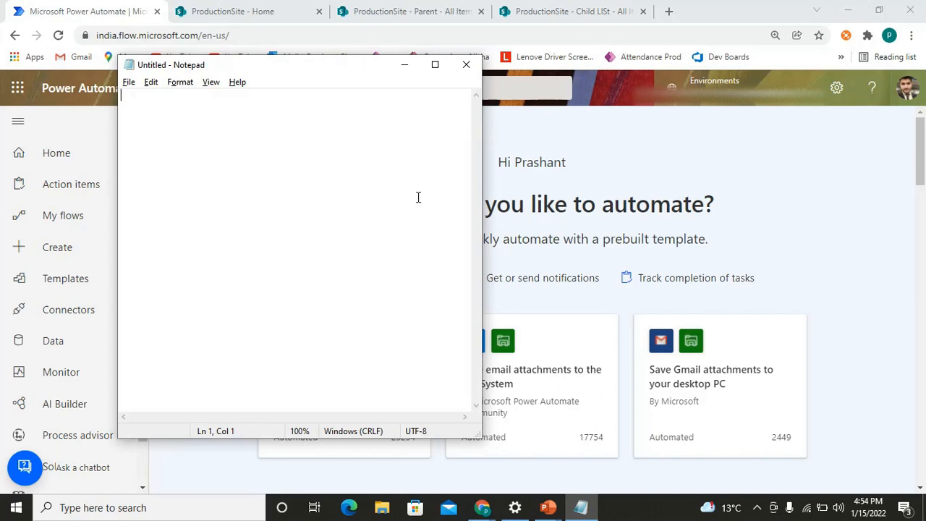
{"action": "type", "text": "on "}
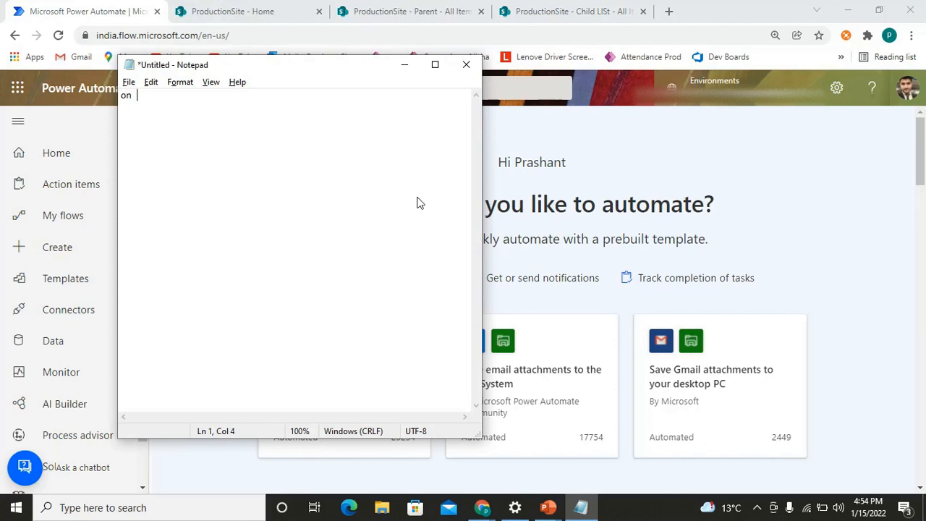
{"action": "type", "text": "every morinh"}
{"action": "key", "text": "BackSpace"}
{"action": "type", "text": "g, you"}
{"action": "key", "text": "BackSpace"}
{"action": "key", "text": "BackSpace"}
{"action": "key", "text": "BackSpace"}
{"action": "type", "text": "you want "}
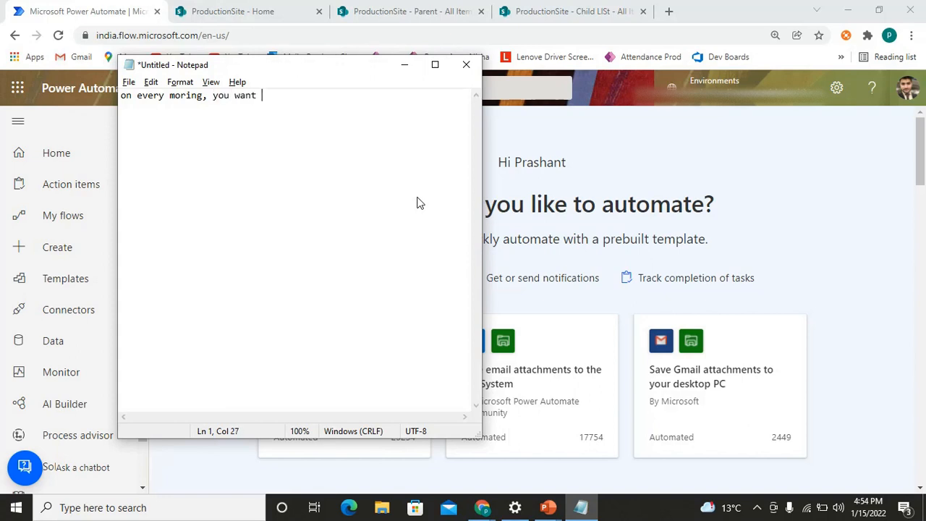
{"action": "type", "text": "your system to create"}
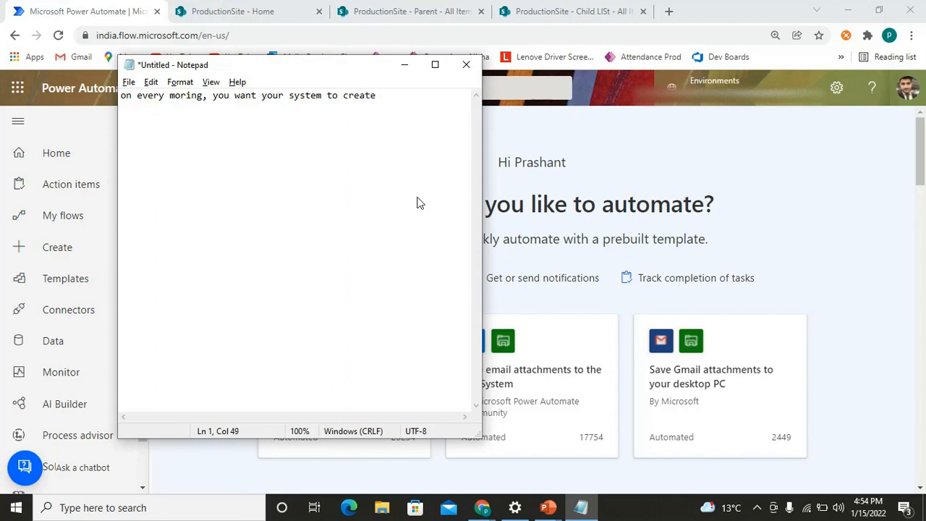
{"action": "type", "text": " one item in sharepoi"}
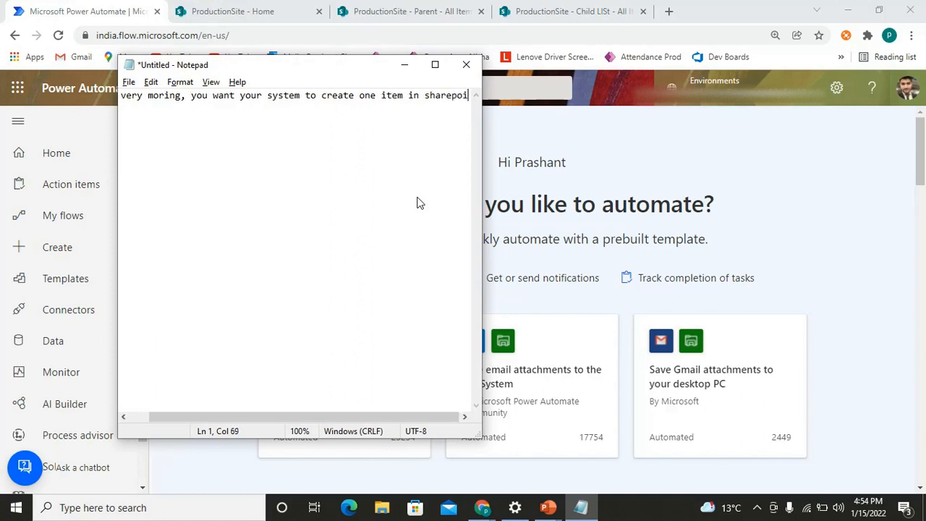
{"action": "key", "text": "BackSpace"}
{"action": "key", "text": "BackSpace"}
{"action": "key", "text": "BackSpace"}
{"action": "key", "text": "BackSpace"}
{"action": "key", "text": "BackSpace"}
{"action": "key", "text": "BackSpace"}
{"action": "key", "text": "BackSpace"}
{"action": "key", "text": "BackSpace"}
{"action": "key", "text": "BackSpace"}
{"action": "key", "text": "BackSpace"}
{"action": "key", "text": "BackSpace"}
{"action": "key", "text": "BackSpace"}
{"action": "key", "text": "BackSpace"}
{"action": "key", "text": "BackSpace"}
{"action": "key", "text": "BackSpace"}
{"action": "key", "text": "BackSpace"}
{"action": "key", "text": "BackSpace"}
{"action": "key", "text": "BackSpace"}
{"action": "key", "text": "BackSpace"}
{"action": "key", "text": "BackSpace"}
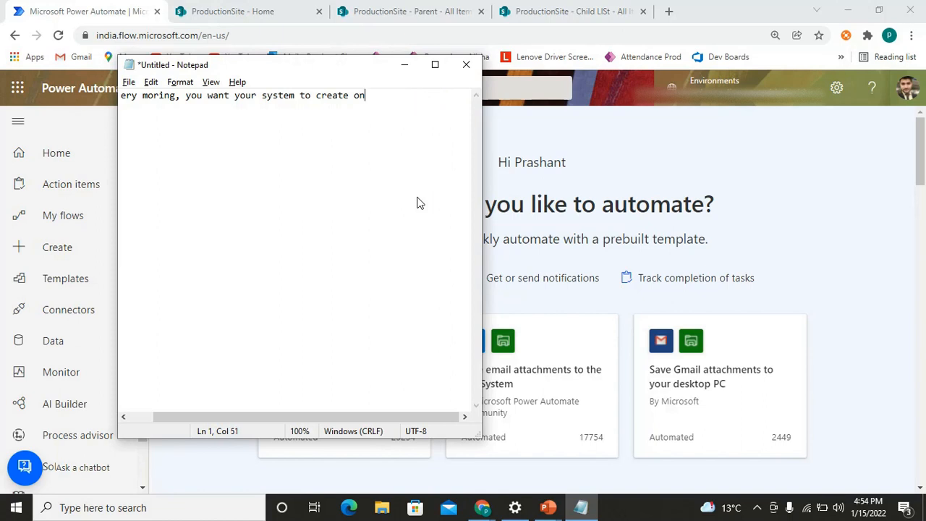
- Continue the note on a second line with "one item in sharepoint list."
{"action": "key", "text": "Return"}
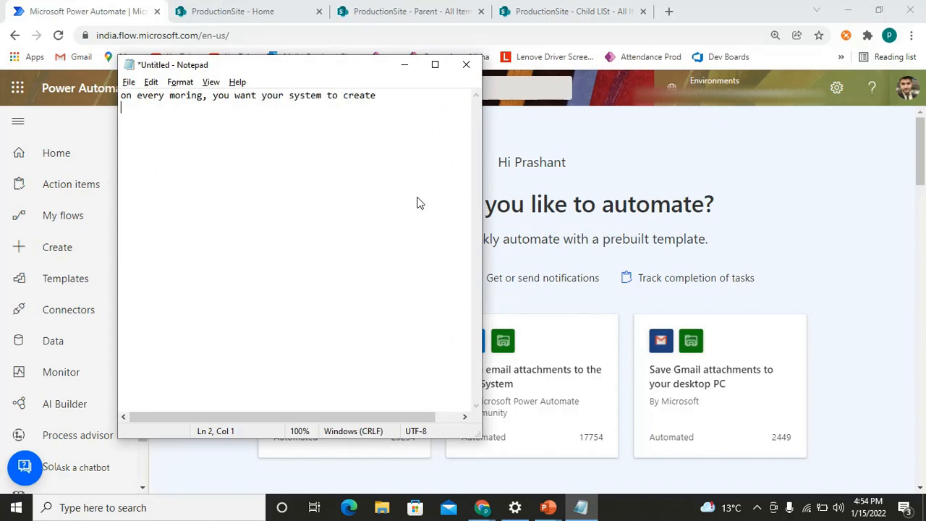
{"action": "type", "text": "one item in sharepoint "}
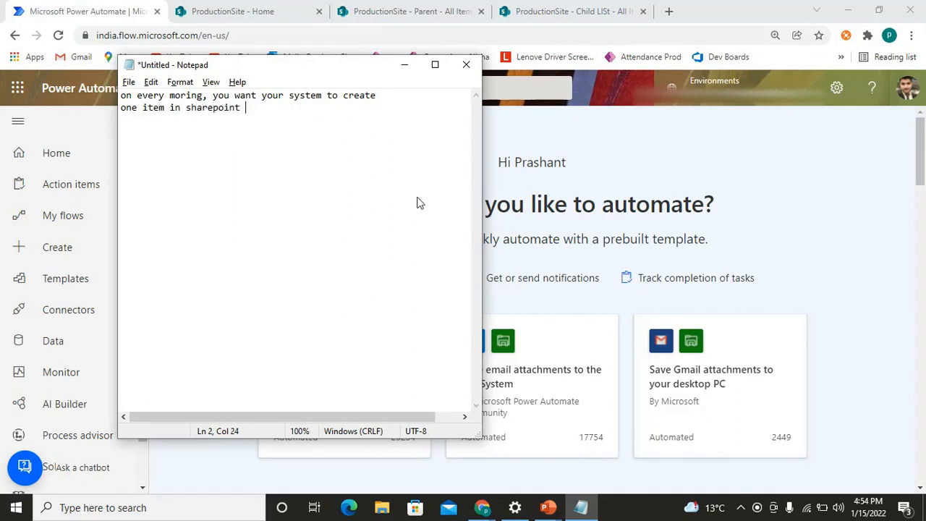
{"action": "type", "text": "list."}
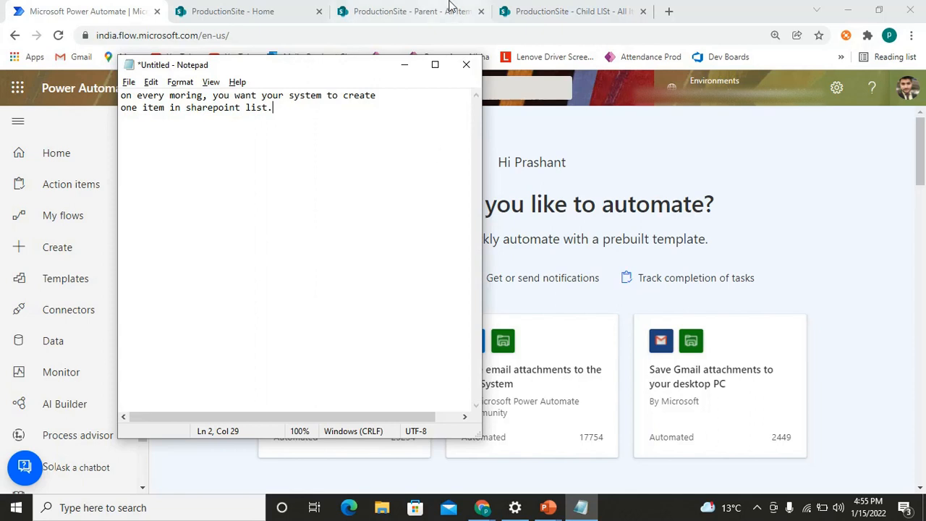
- Return to Power Automate and start a scheduled cloud flow named "create item"
{"action": "left_click", "coordinate": [404, 65]}
{"action": "left_click", "coordinate": [54, 248]}
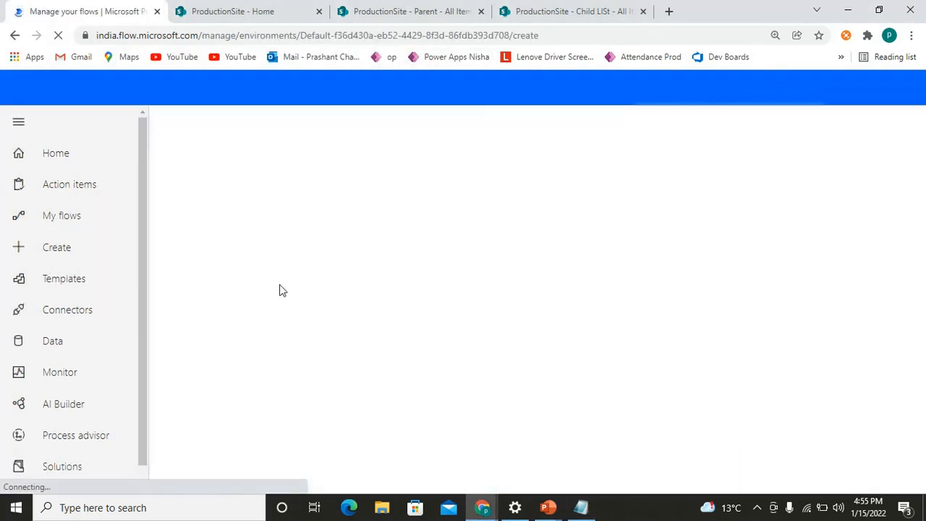
{"action": "scroll", "coordinate": [480, 267], "scroll_direction": "down", "scroll_amount": 3}
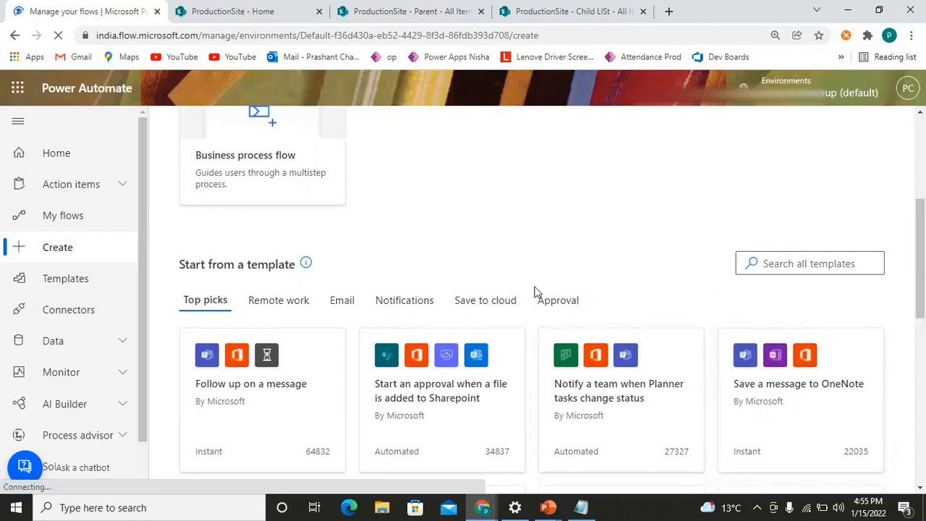
{"action": "scroll", "coordinate": [537, 292], "scroll_direction": "up", "scroll_amount": 4}
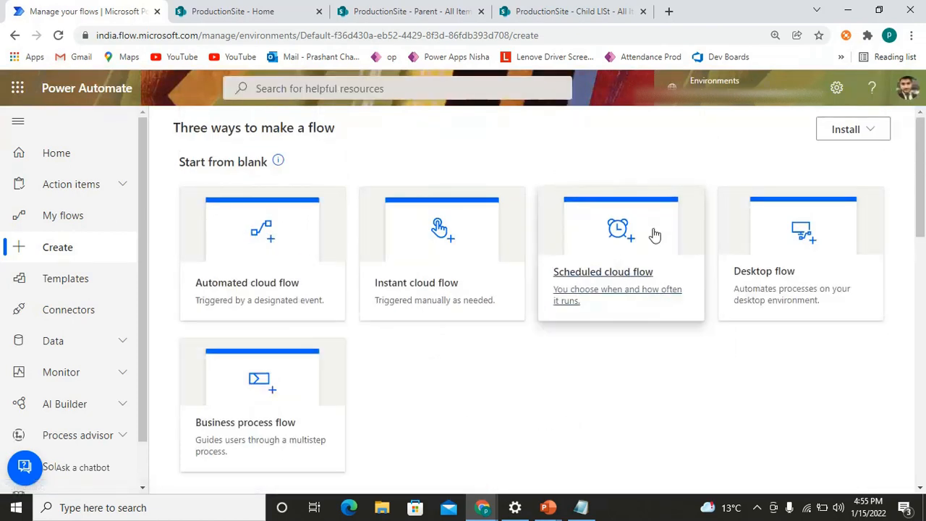
{"action": "left_click", "coordinate": [655, 236]}
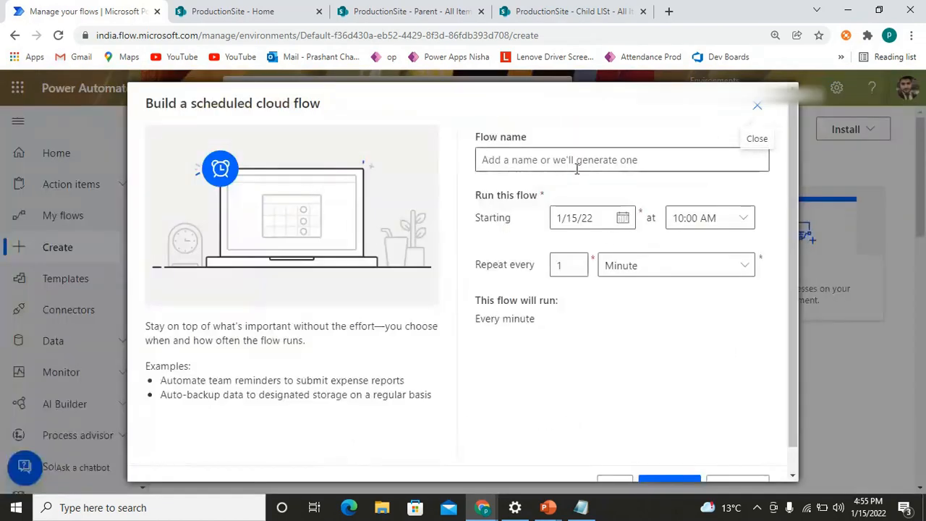
{"action": "left_click", "coordinate": [546, 162]}
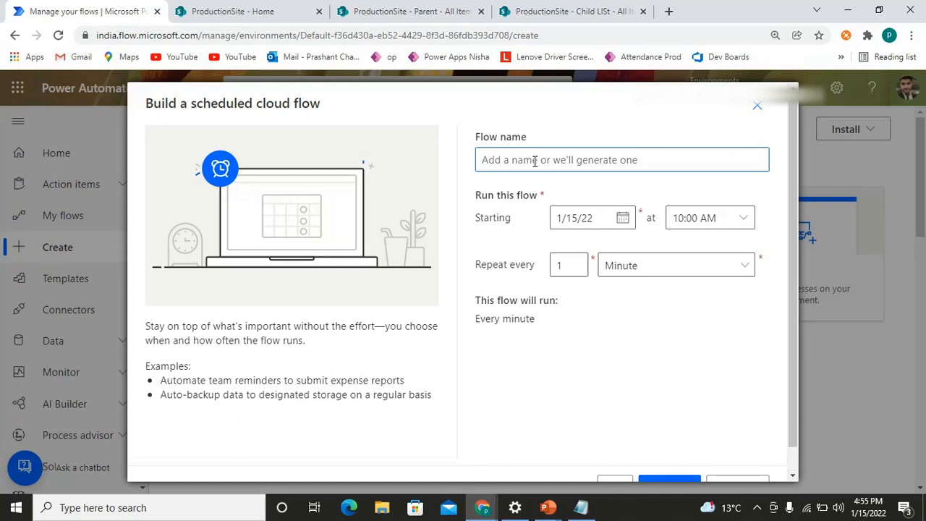
{"action": "type", "text": "c"}
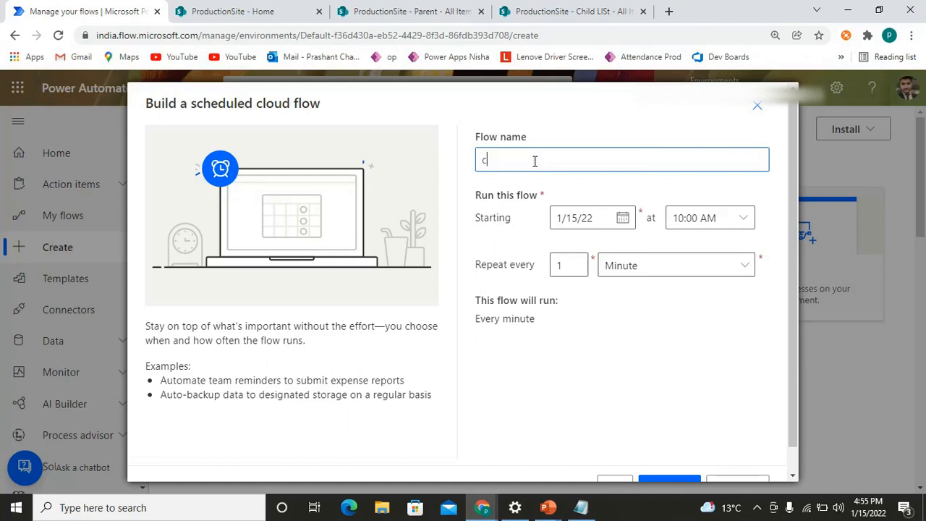
{"action": "type", "text": "reate item"}
- Set the flow to repeat every 1 Second and create it
{"action": "left_click", "coordinate": [739, 265]}
{"action": "left_click", "coordinate": [655, 276]}
{"action": "left_click", "coordinate": [651, 275]}
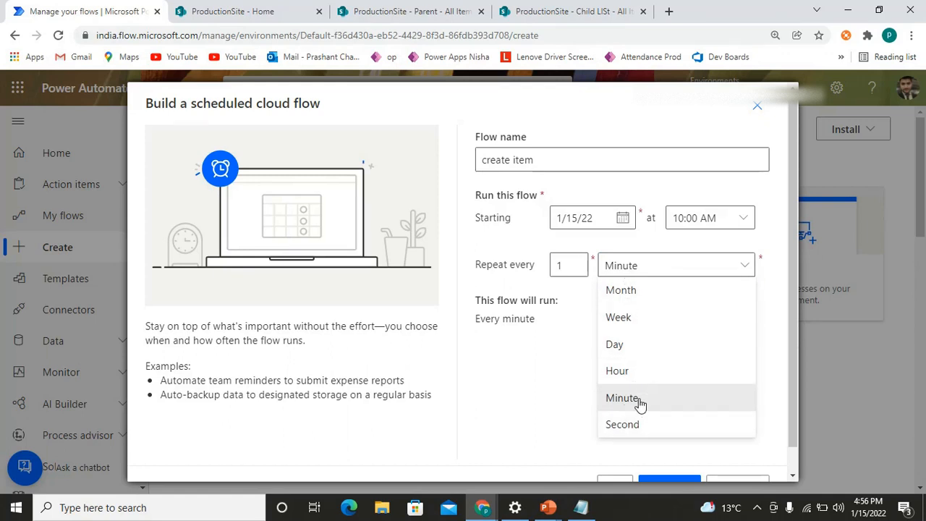
{"action": "left_click", "coordinate": [630, 429]}
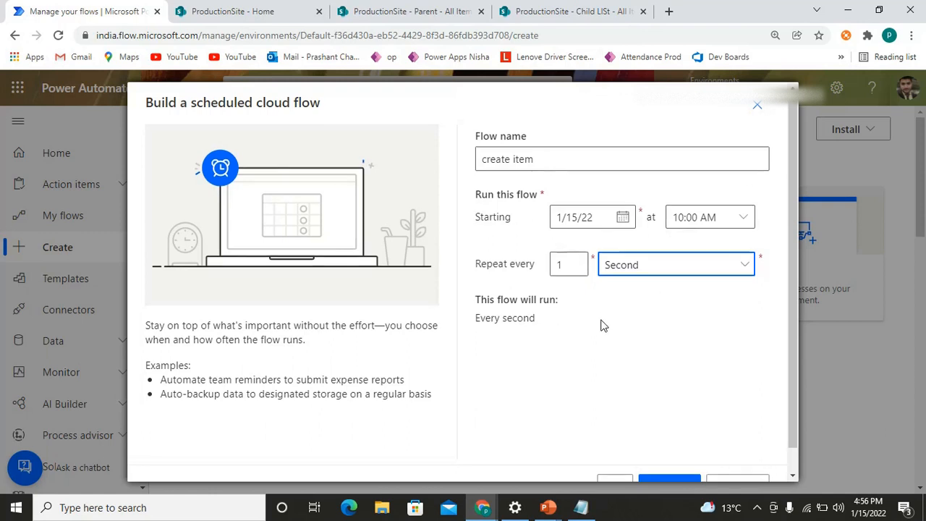
{"action": "scroll", "coordinate": [601, 325], "scroll_direction": "down", "scroll_amount": 1}
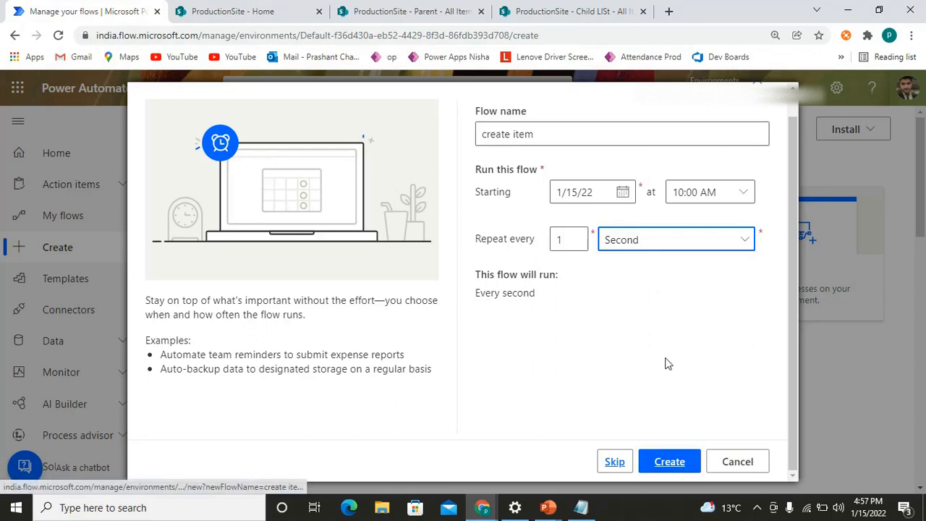
{"action": "left_click", "coordinate": [660, 463]}
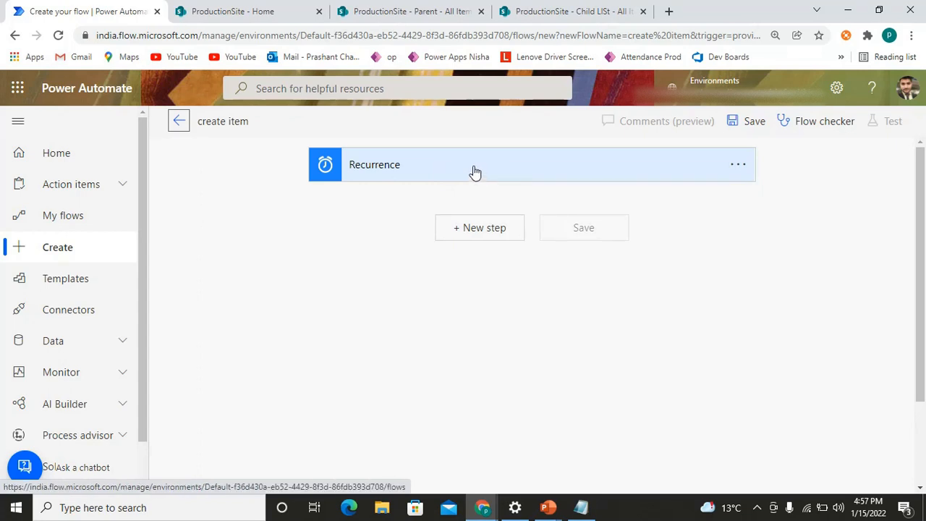
- Add a SharePoint "Create item" action after the Recurrence trigger
{"action": "left_click", "coordinate": [485, 230]}
{"action": "scroll", "coordinate": [663, 285], "scroll_direction": "down", "scroll_amount": 1}
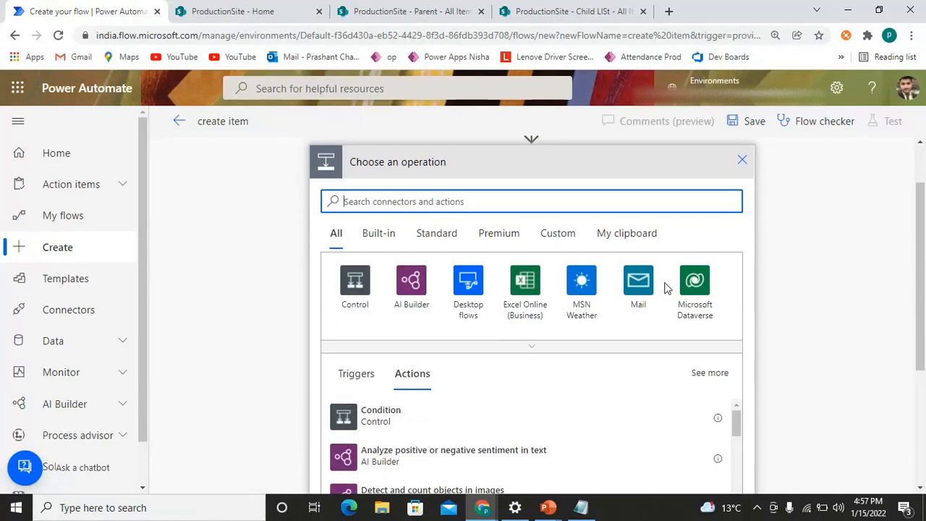
{"action": "type", "text": "create "}
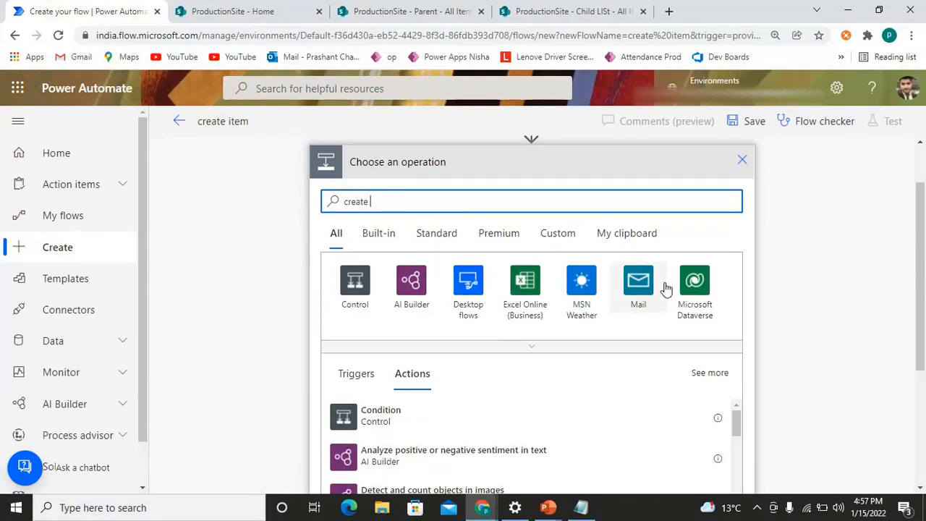
{"action": "type", "text": "item"}
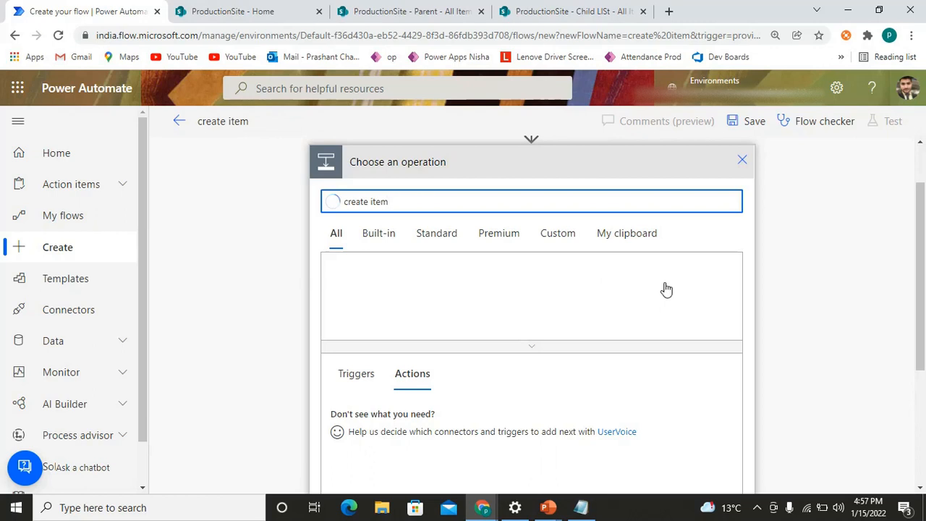
{"action": "left_click", "coordinate": [396, 423]}
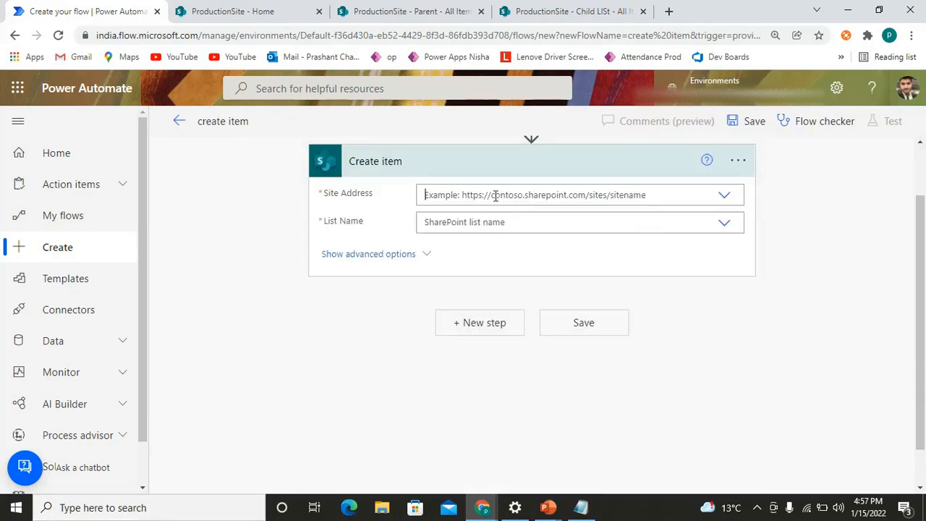
- Set the Create item action's site address to ProductionSite and its list name to Parent
{"action": "left_click", "coordinate": [495, 195]}
{"action": "type", "text": "pro"}
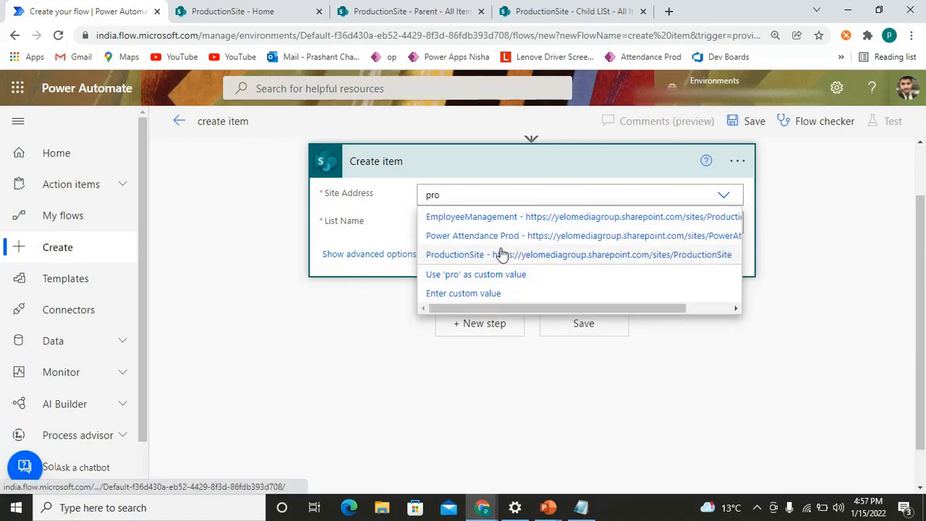
{"action": "left_click", "coordinate": [503, 255]}
{"action": "left_click", "coordinate": [517, 240]}
{"action": "type", "text": "pa"}
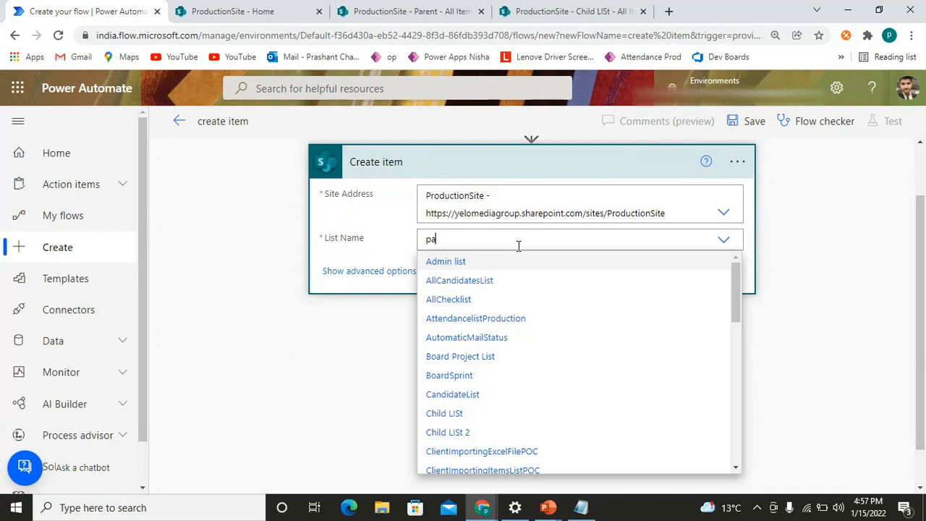
{"action": "type", "text": "rent"}
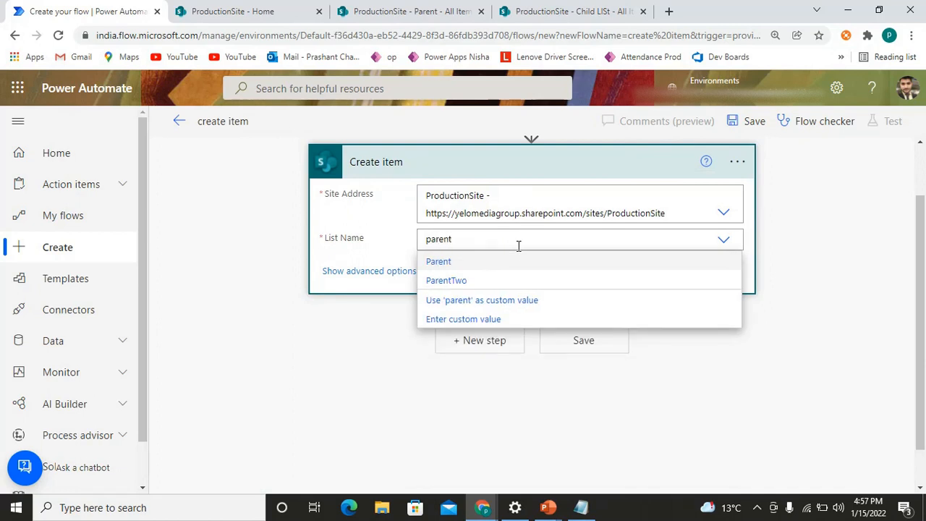
{"action": "left_click", "coordinate": [466, 263]}
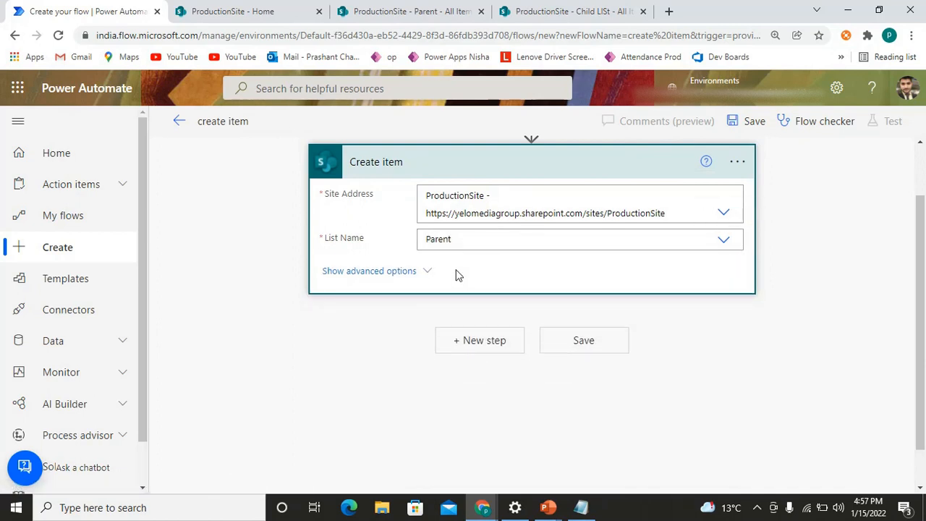
{"action": "left_click", "coordinate": [415, 275]}
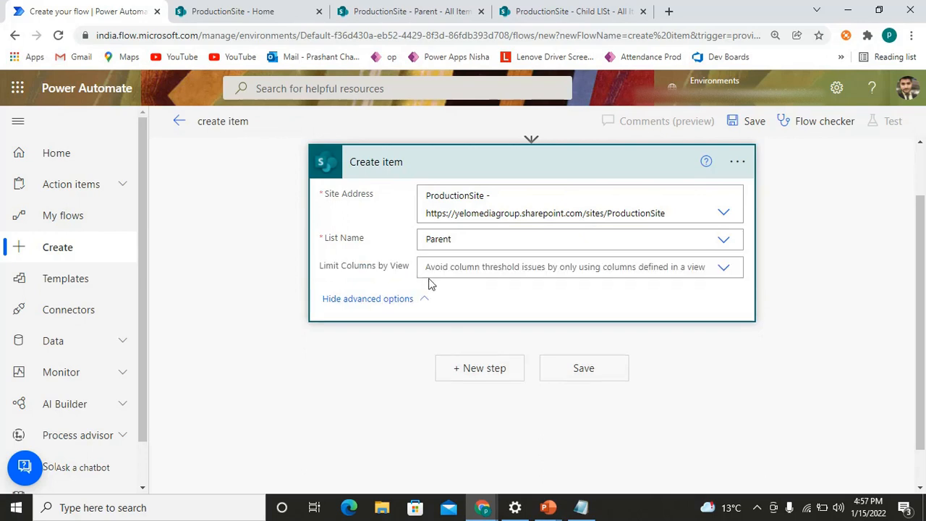
{"action": "left_click", "coordinate": [491, 172]}
{"action": "left_click", "coordinate": [489, 168]}
{"action": "left_click", "coordinate": [408, 299]}
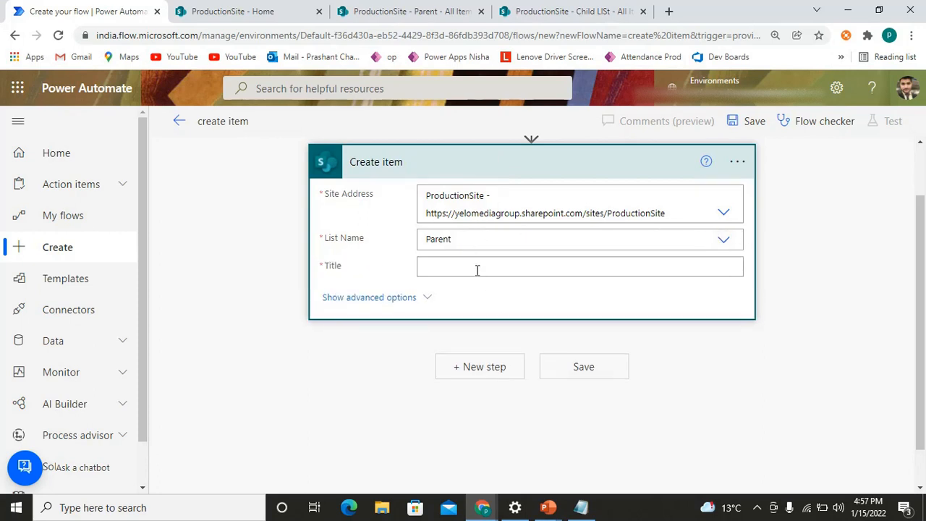
- Set the Create item action's Title to "Schduled_" followed by the expression utcNow(), and collapse the action
{"action": "left_click_drag", "start_coordinate": [336, 266], "coordinate": [318, 266]}
{"action": "left_click", "coordinate": [459, 270]}
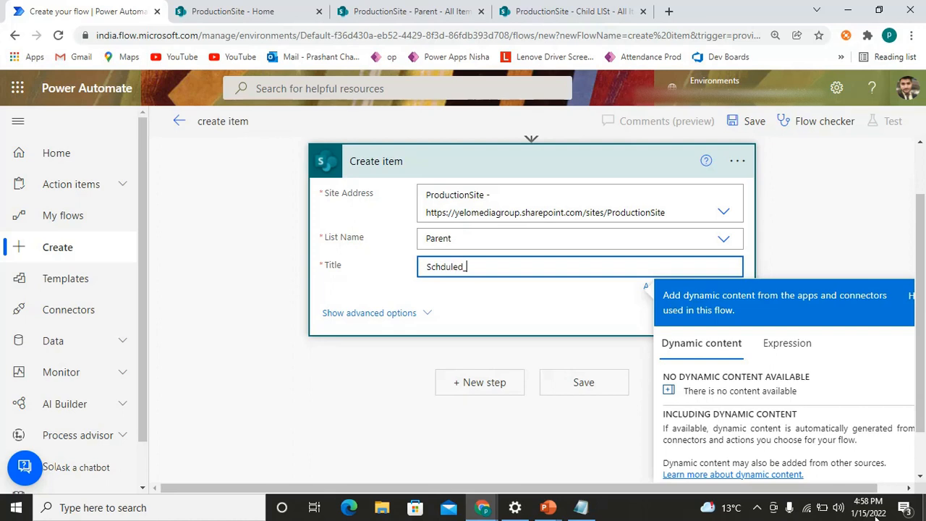
{"action": "left_click", "coordinate": [780, 348]}
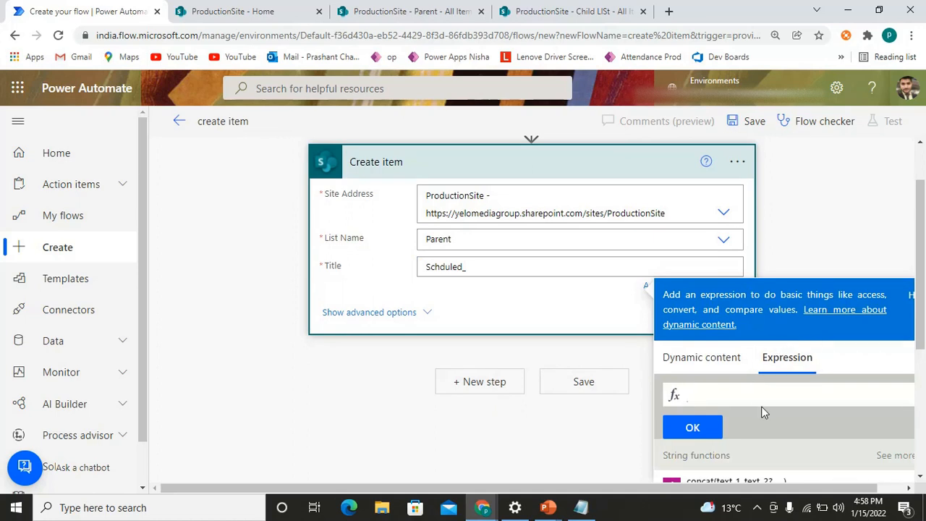
{"action": "scroll", "coordinate": [796, 352], "scroll_direction": "down", "scroll_amount": 2}
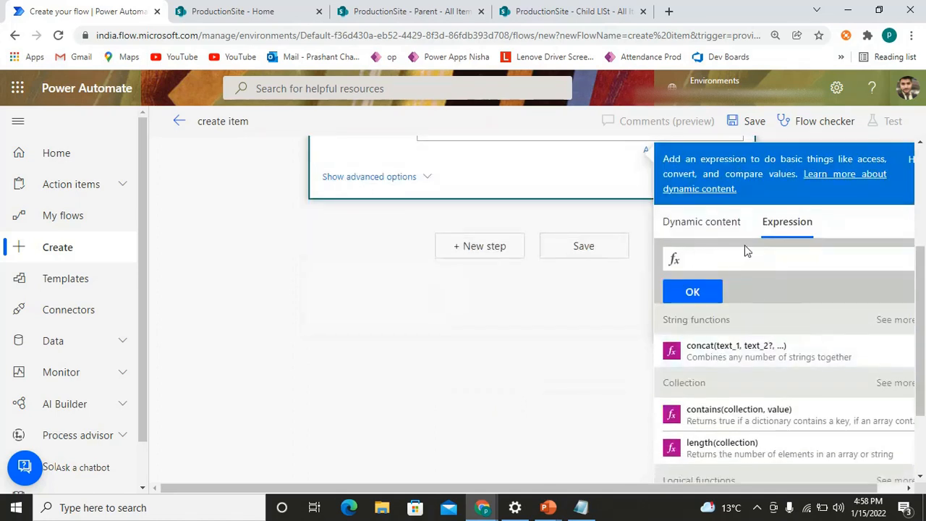
{"action": "type", "text": "ut"}
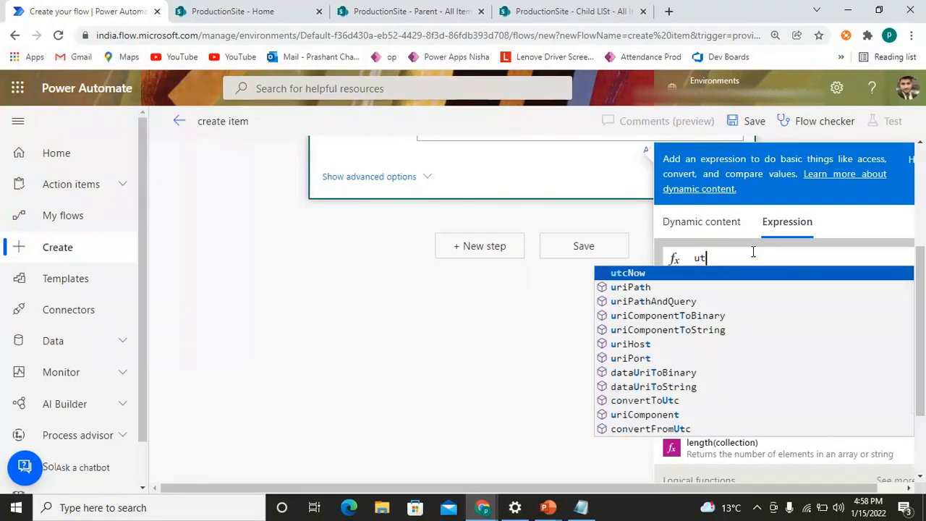
{"action": "key", "text": "Return"}
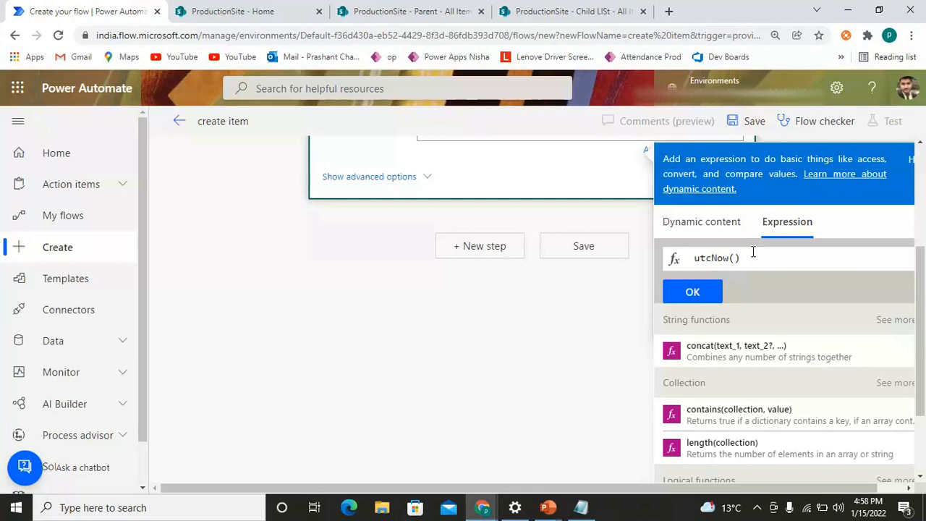
{"action": "left_click", "coordinate": [693, 291]}
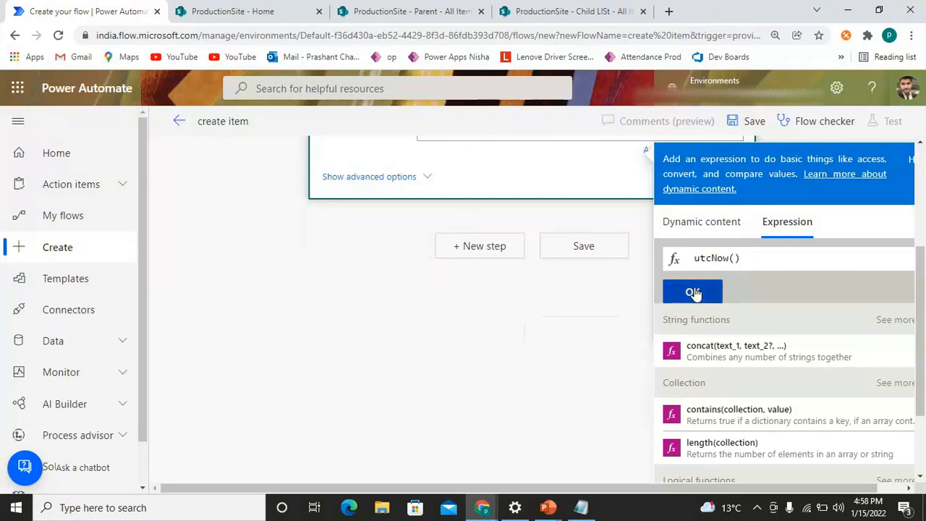
{"action": "scroll", "coordinate": [521, 302], "scroll_direction": "up", "scroll_amount": 3}
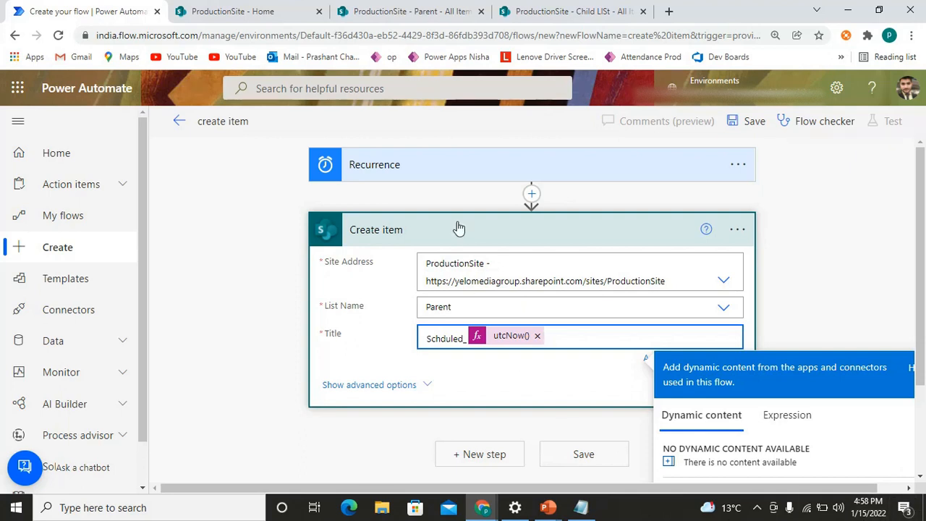
{"action": "left_click", "coordinate": [505, 226]}
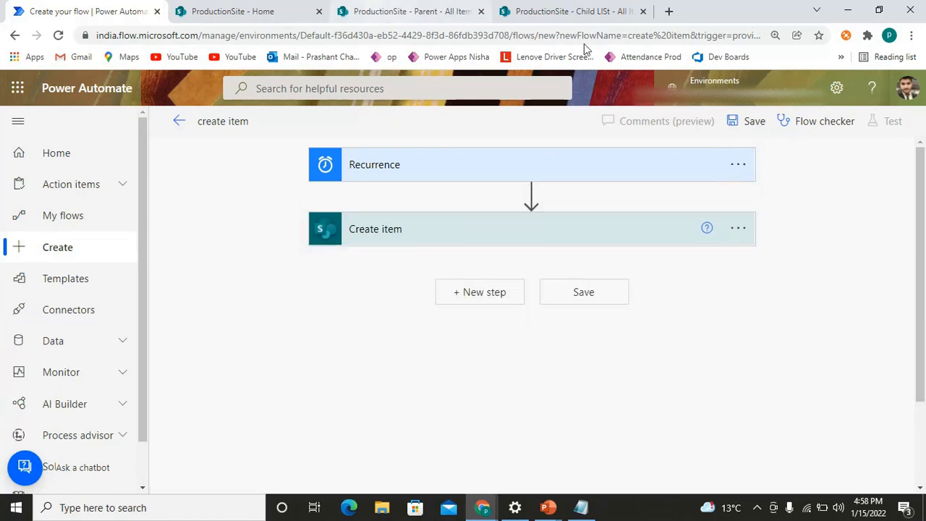
- Switch to the SharePoint Parent list and delete all of its items
{"action": "left_click", "coordinate": [387, 12]}
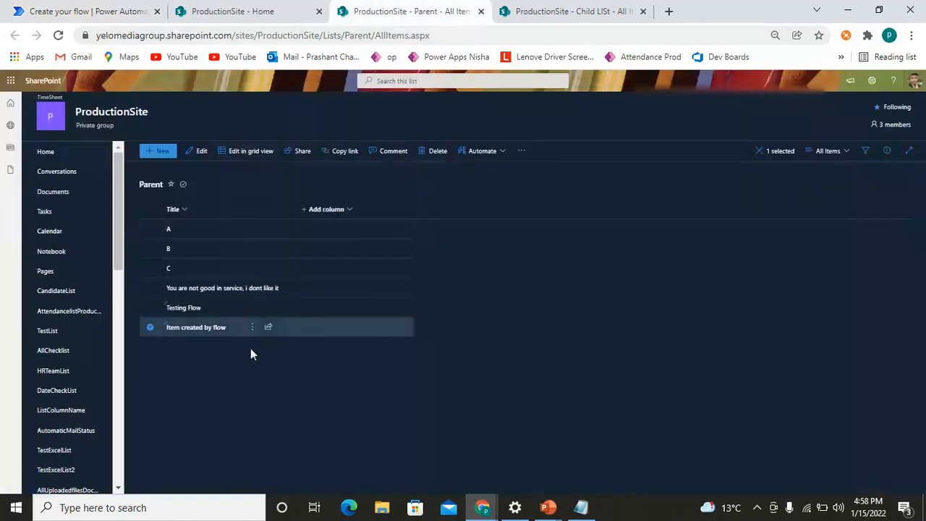
{"action": "left_click", "coordinate": [150, 209]}
{"action": "left_click", "coordinate": [297, 152]}
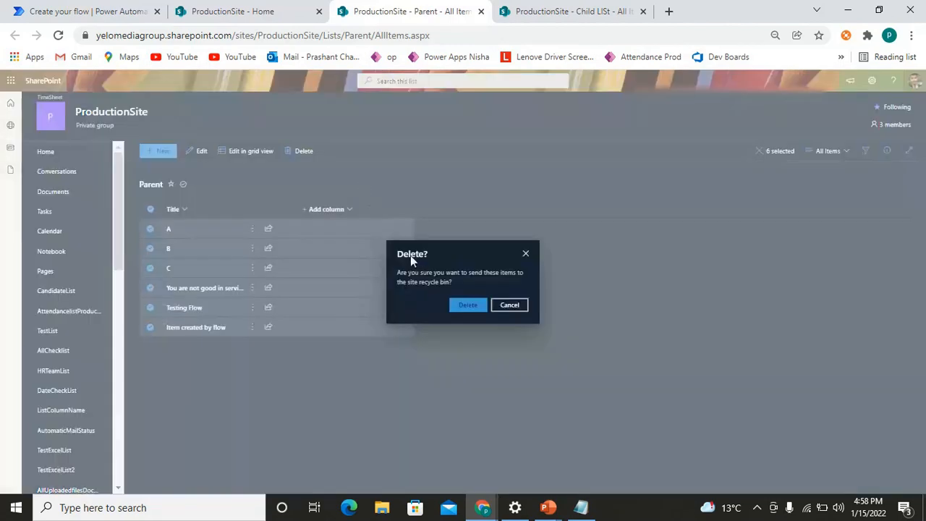
{"action": "left_click", "coordinate": [466, 306]}
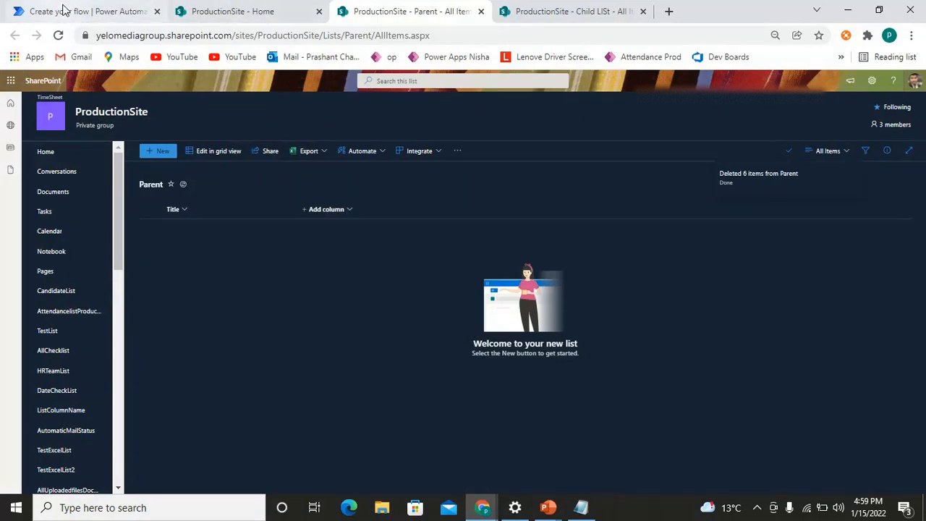
- Check the Recurrence trigger's start time in the Power Automate flow and try to save the flow
{"action": "left_click", "coordinate": [93, 12]}
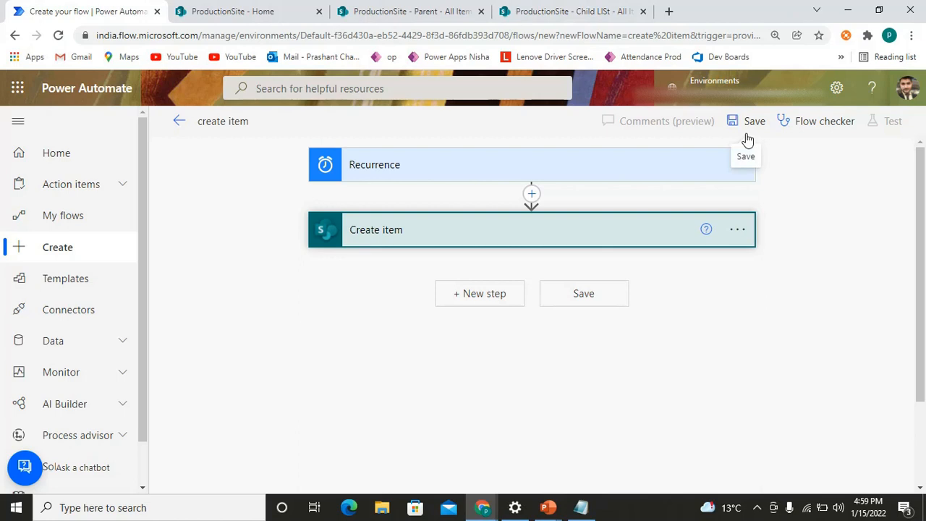
{"action": "left_click", "coordinate": [599, 171]}
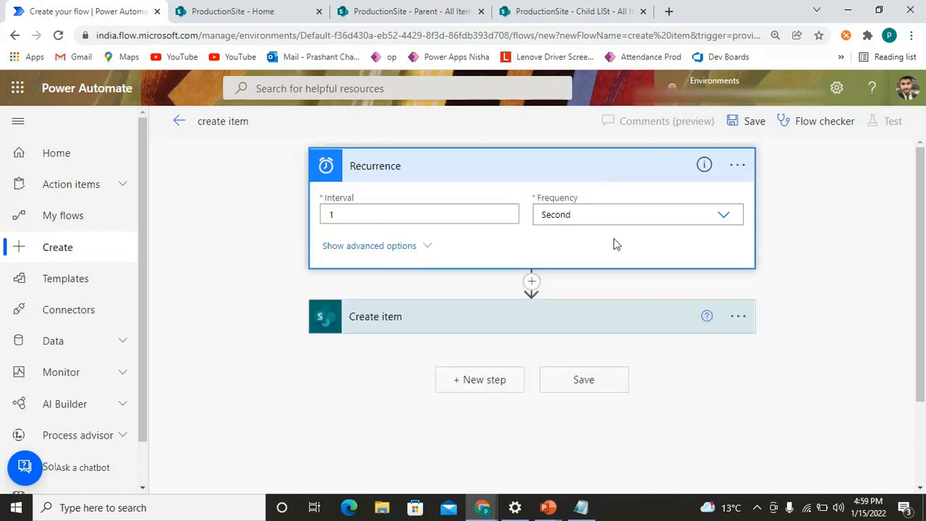
{"action": "left_click", "coordinate": [427, 251]}
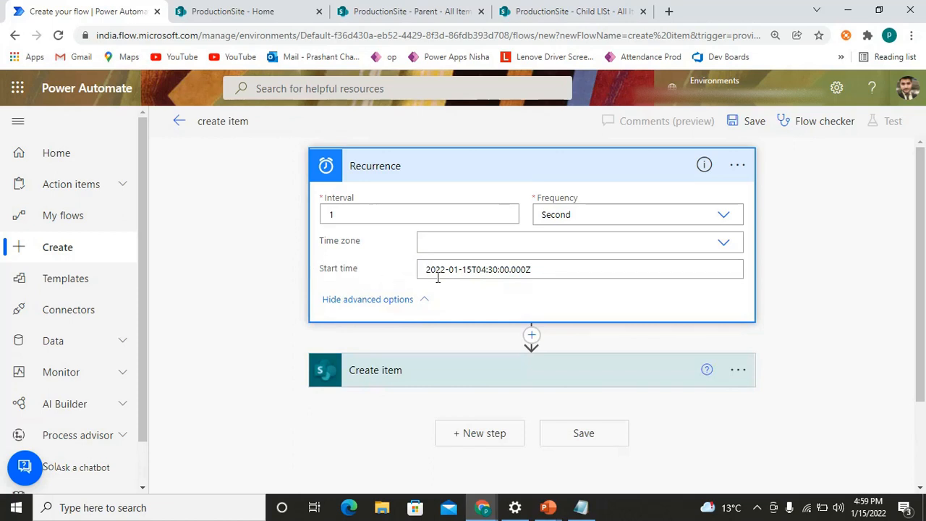
{"action": "left_click_drag", "start_coordinate": [536, 270], "coordinate": [403, 268]}
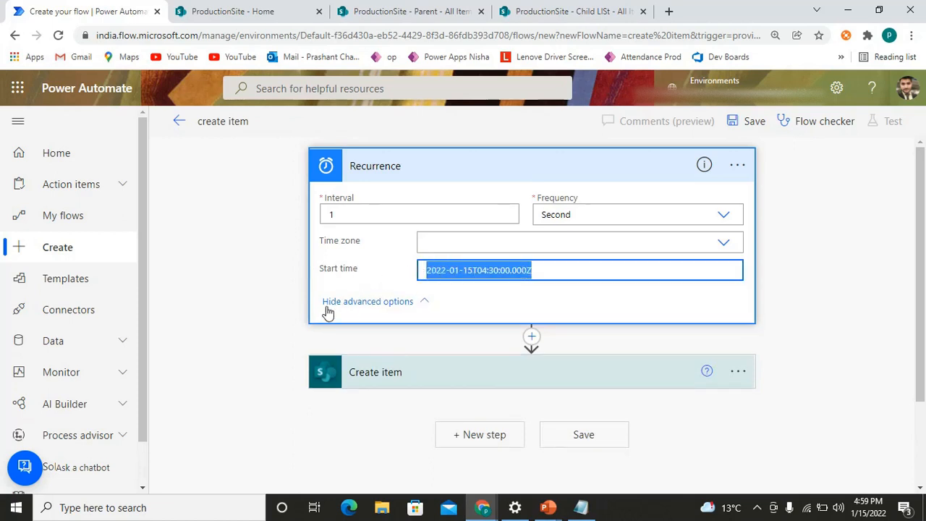
{"action": "left_click", "coordinate": [398, 303]}
{"action": "left_click", "coordinate": [753, 127]}
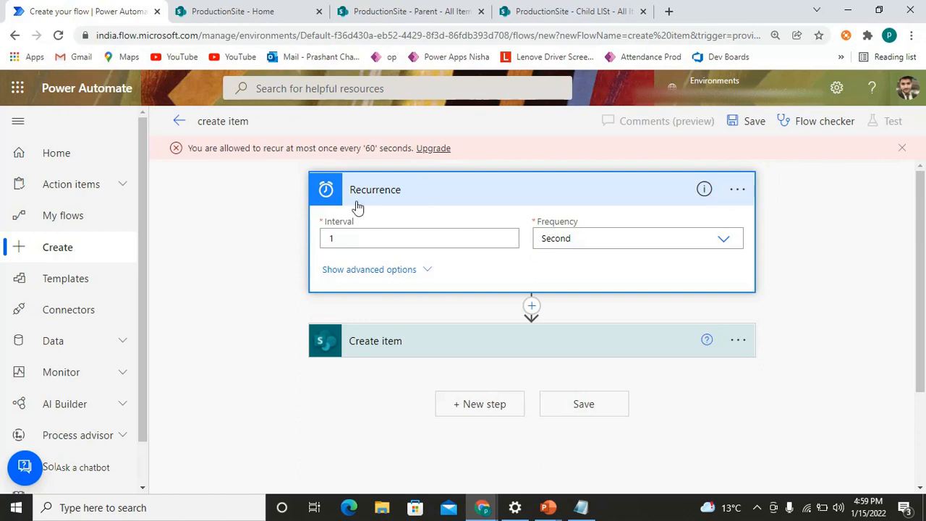
- Set the Recurrence trigger's frequency to Minute and save the flow
{"action": "left_click", "coordinate": [590, 239]}
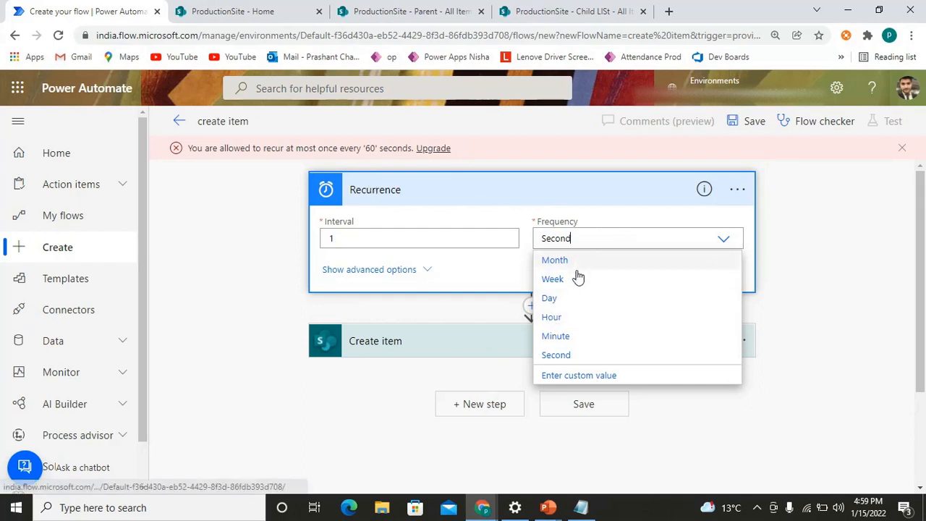
{"action": "left_click", "coordinate": [566, 340]}
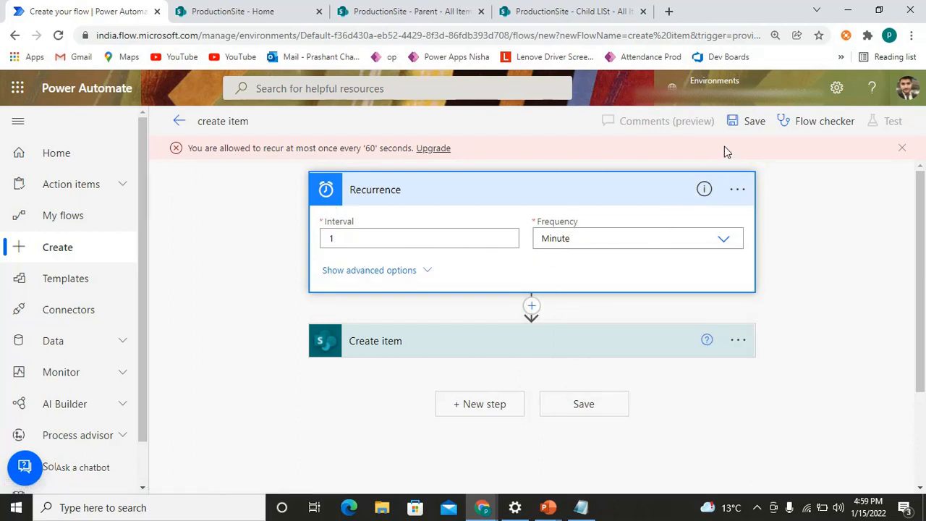
{"action": "left_click", "coordinate": [751, 121]}
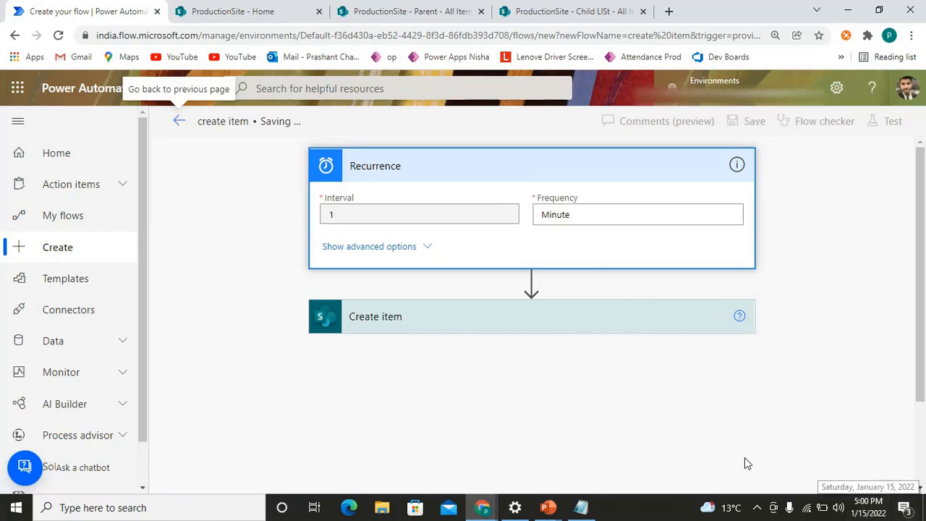
- Return to the SharePoint Parent list and refresh it to check for items created by the scheduled flow
{"action": "left_click", "coordinate": [361, 7]}
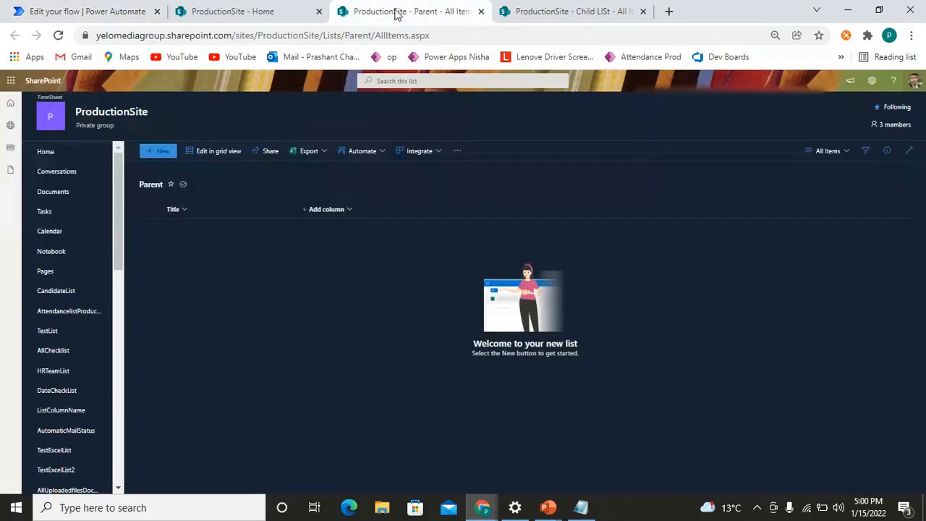
{"action": "left_click", "coordinate": [61, 36]}
{"action": "key", "text": "alt+Tab"}
{"action": "key", "text": "alt+Tab"}
{"action": "key", "text": "alt+Tab"}
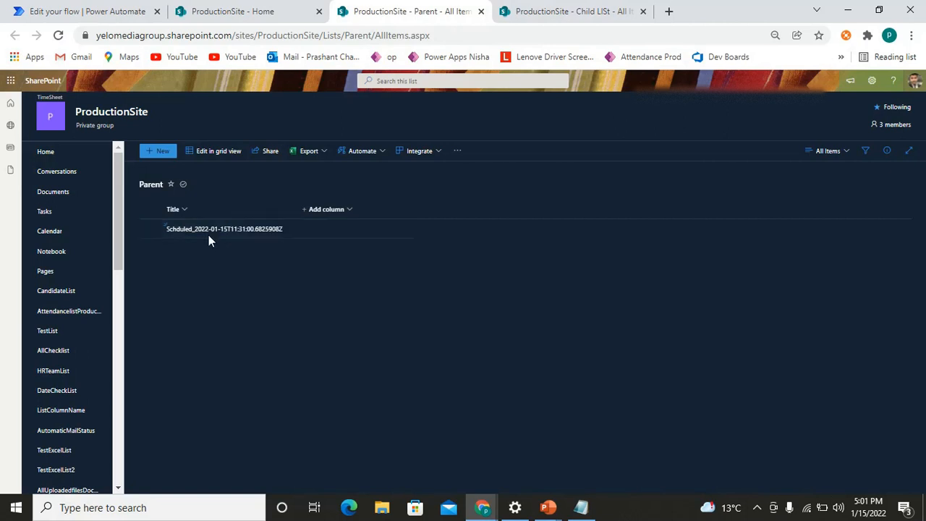
{"action": "left_click", "coordinate": [58, 36]}
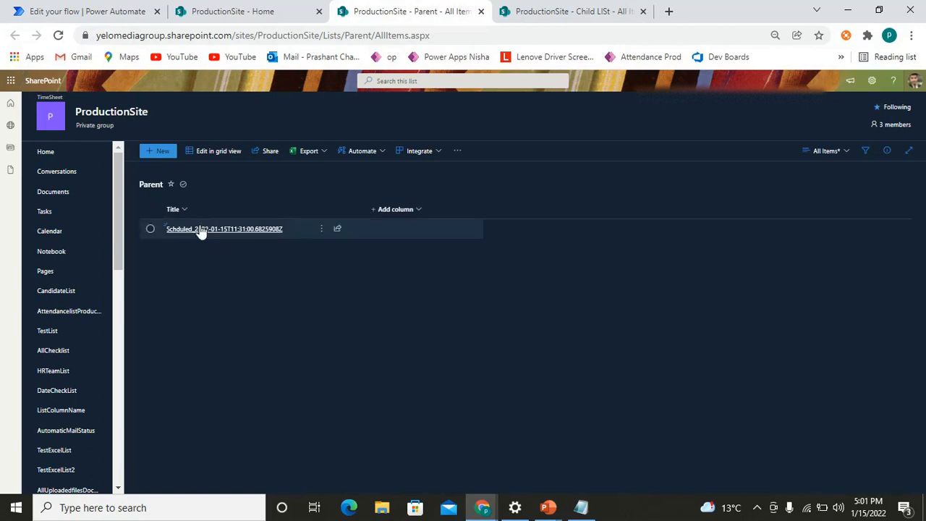
- Copy the Title value of the scheduled item in the Parent list and paste it into Notepad below the existing note
{"action": "left_click", "coordinate": [216, 230]}
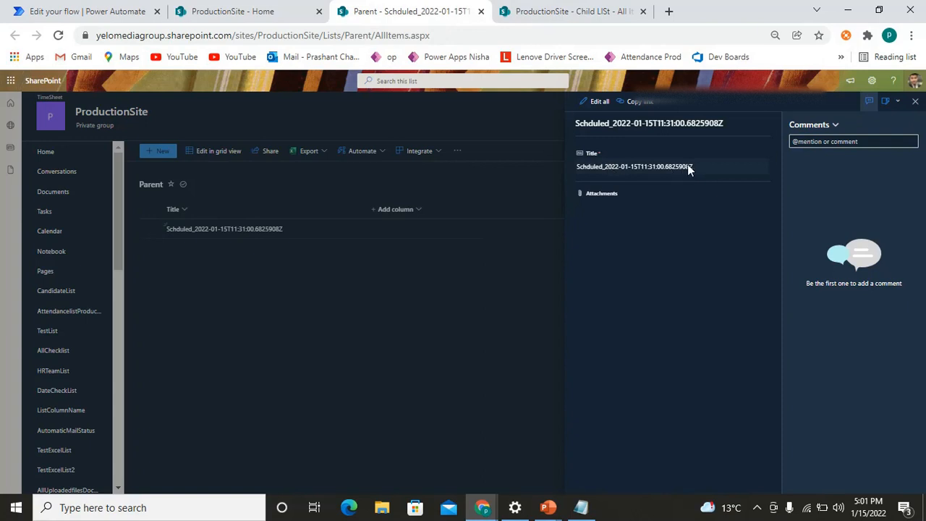
{"action": "left_click", "coordinate": [617, 169]}
{"action": "left_click", "coordinate": [620, 171]}
{"action": "triple_click", "coordinate": [619, 170]}
{"action": "key", "text": "ctrl+c"}
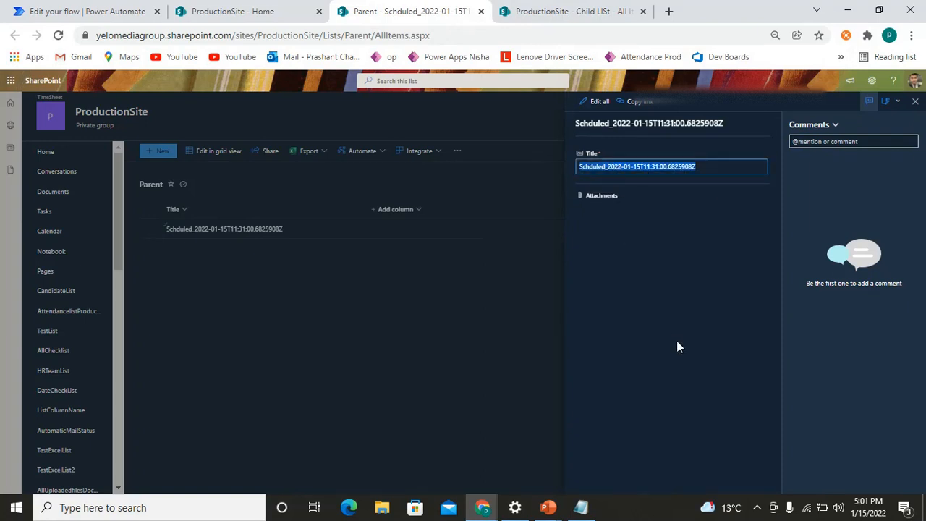
{"action": "key", "text": "alt+Tab"}
{"action": "key", "text": "alt+Tab"}
{"action": "key", "text": "Return"}
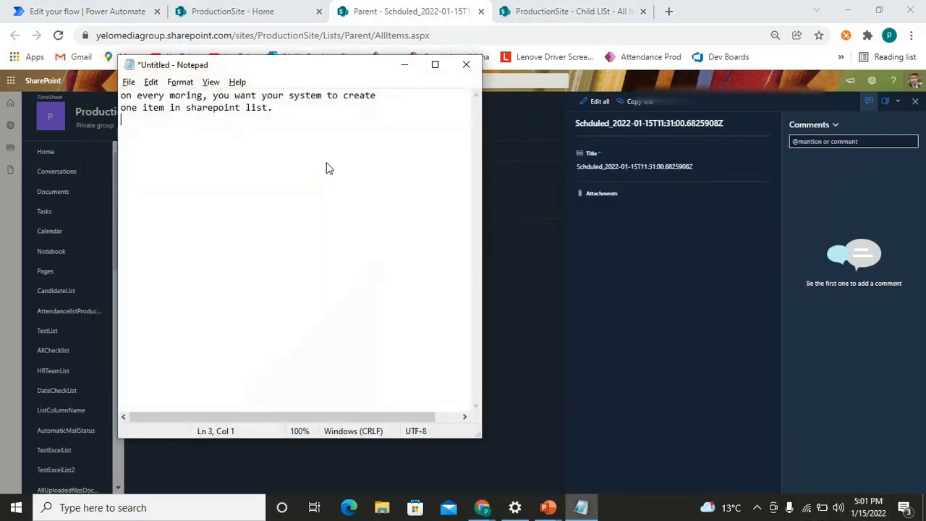
{"action": "key", "text": "ctrl+v"}
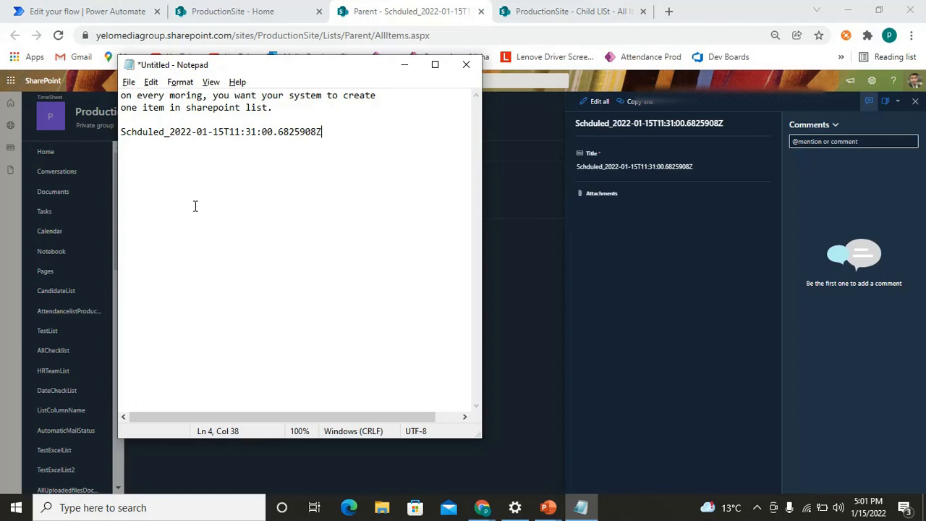
- Split the pasted title in Notepad into separate lines: Schduled_, 2022-01-15, T, 11, :31, :00 and .6825908Z
{"action": "left_click", "coordinate": [170, 132]}
{"action": "key", "text": "Return"}
{"action": "key", "text": "Return"}
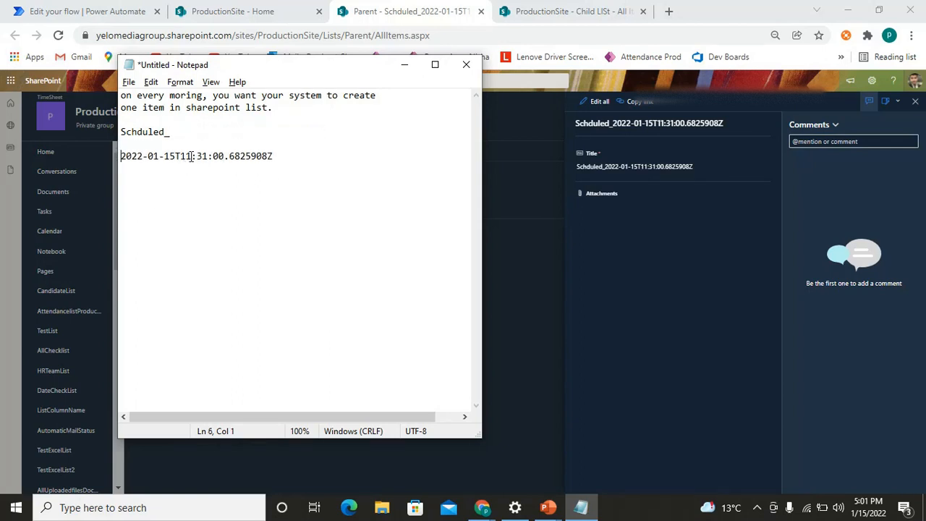
{"action": "key", "text": "Return"}
{"action": "key", "text": "Return"}
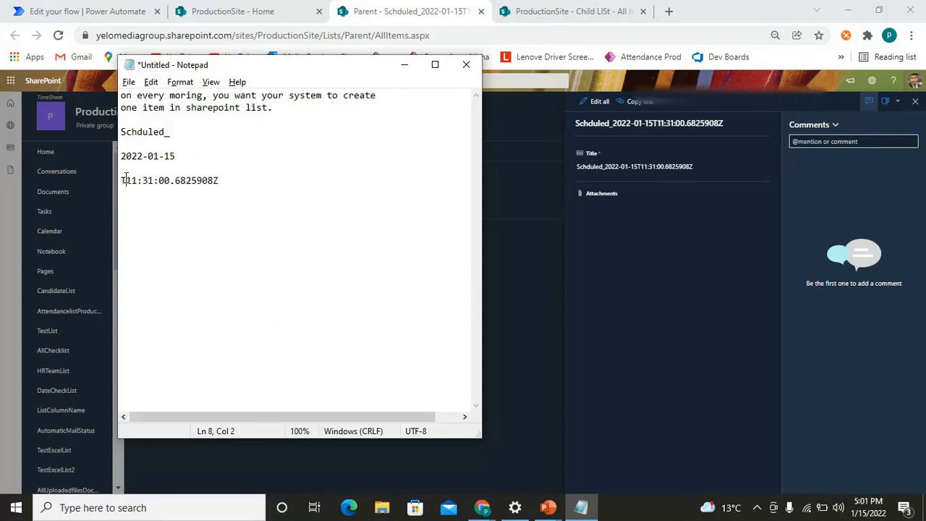
{"action": "key", "text": "Return"}
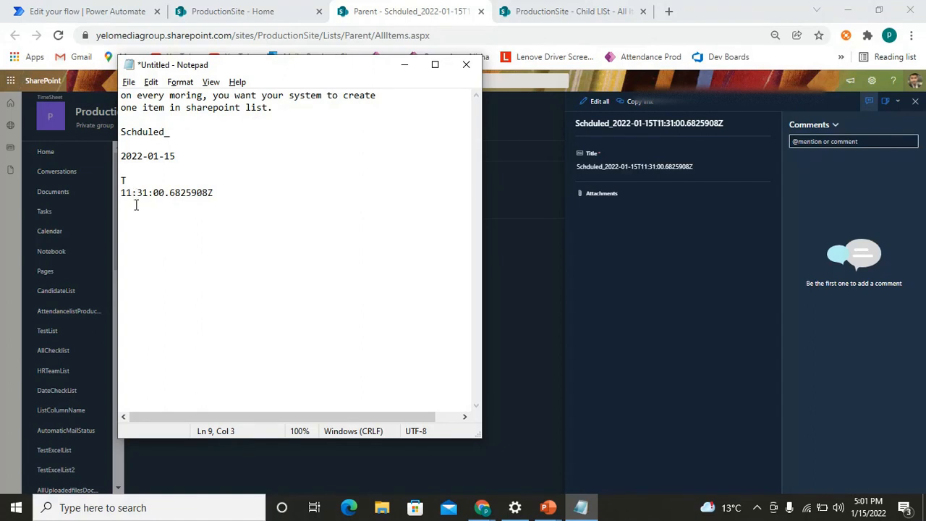
{"action": "key", "text": "Return"}
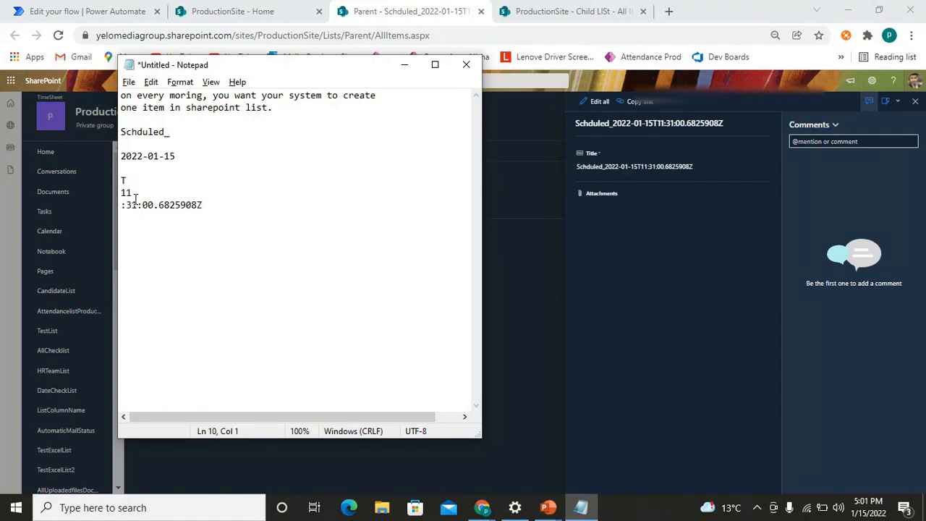
{"action": "key", "text": "Return"}
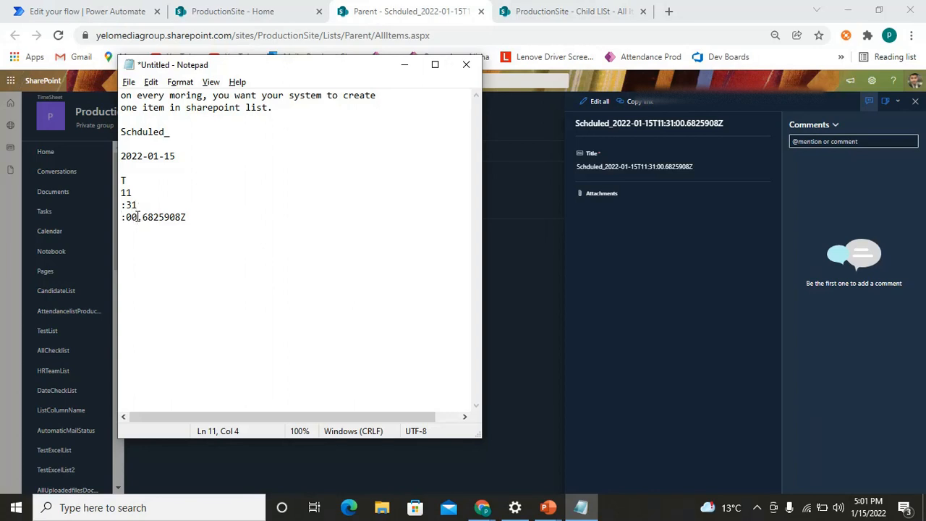
{"action": "key", "text": "Return"}
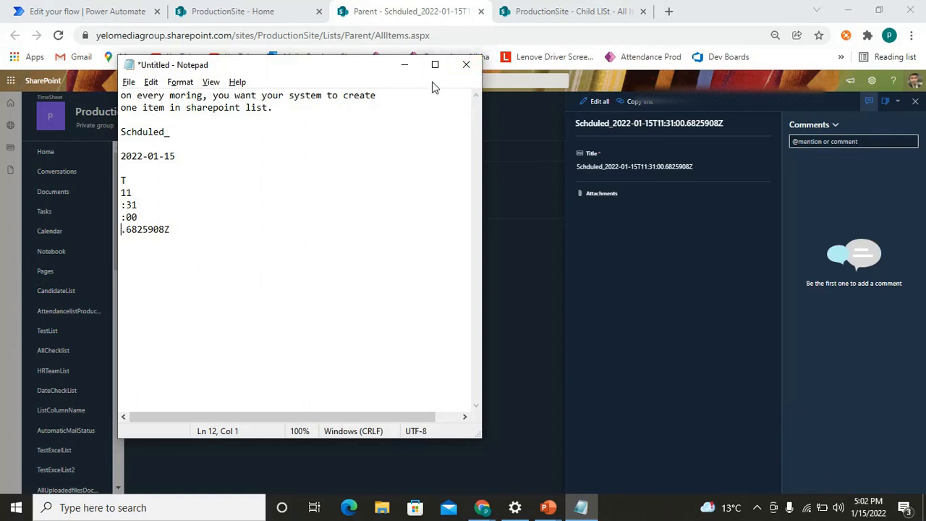
- Minimize Notepad and close the item's details to examine the scheduled items in the Parent list
{"action": "mouse_move", "coordinate": [872, 511]}
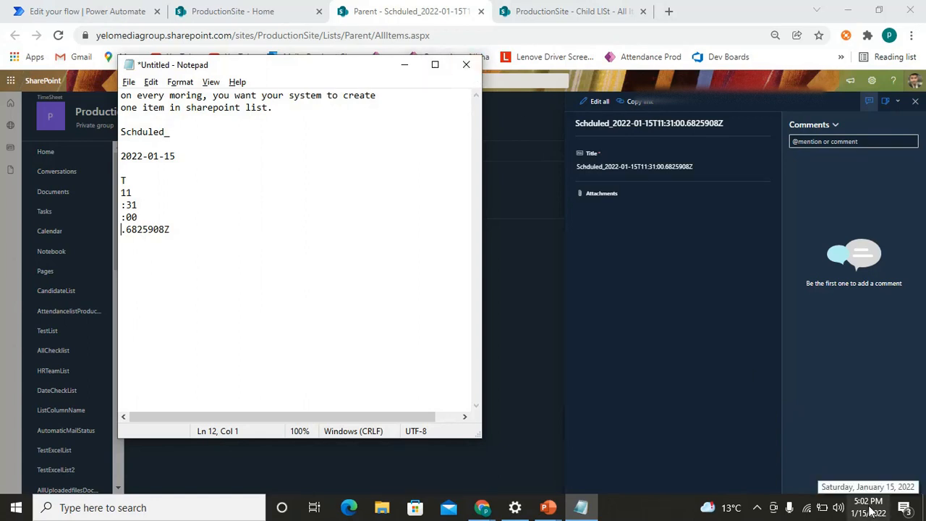
{"action": "left_click", "coordinate": [403, 67]}
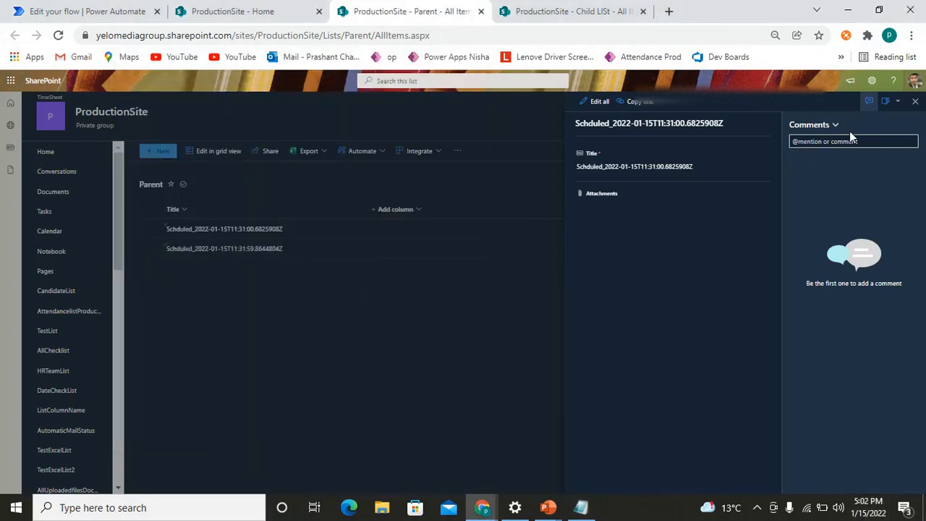
{"action": "left_click", "coordinate": [916, 101]}
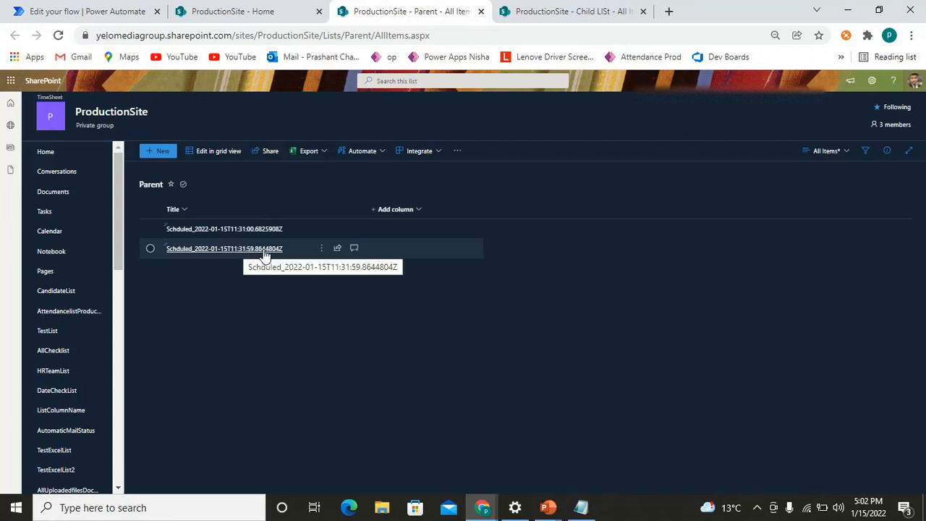
- Refresh the Parent list, return to Power Automate and open the details page of the create item - 2 flow, dismissing the ready notice
{"action": "left_click", "coordinate": [58, 37]}
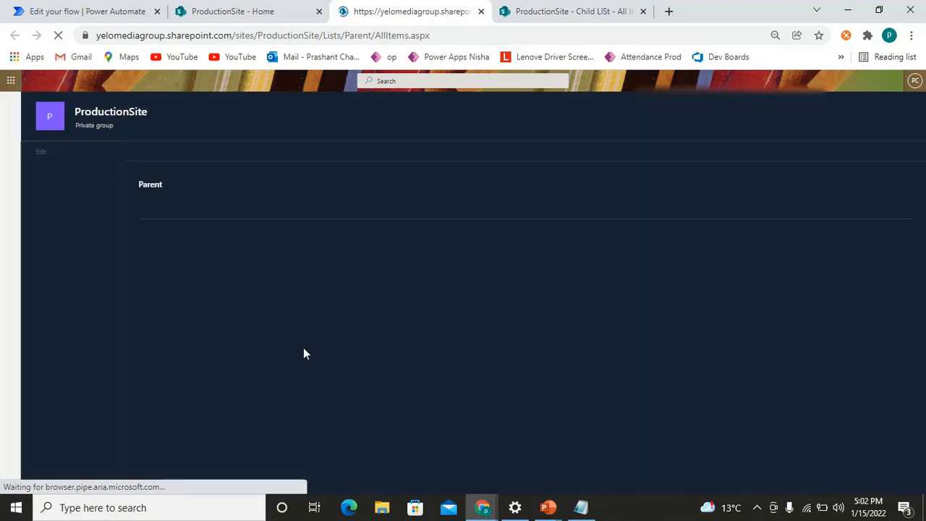
{"action": "left_click", "coordinate": [123, 13]}
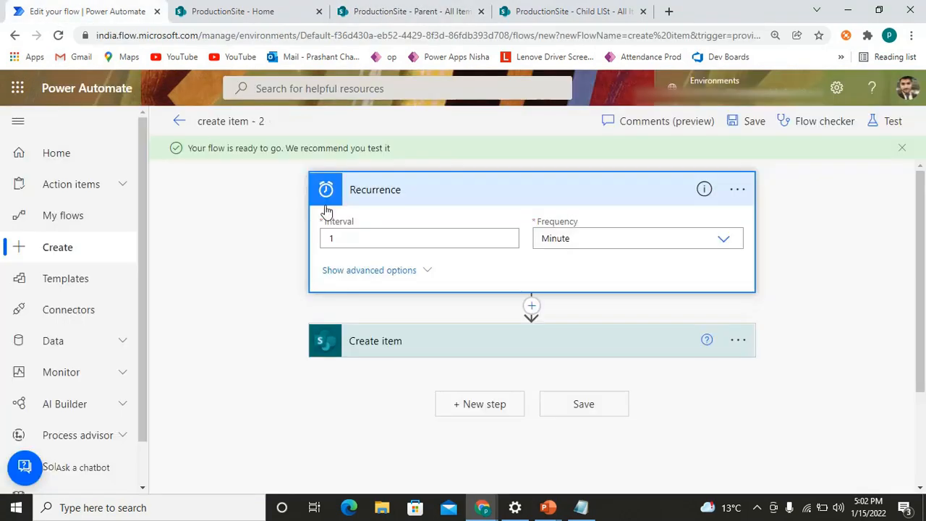
{"action": "left_click", "coordinate": [179, 125]}
{"action": "left_click", "coordinate": [524, 154]}
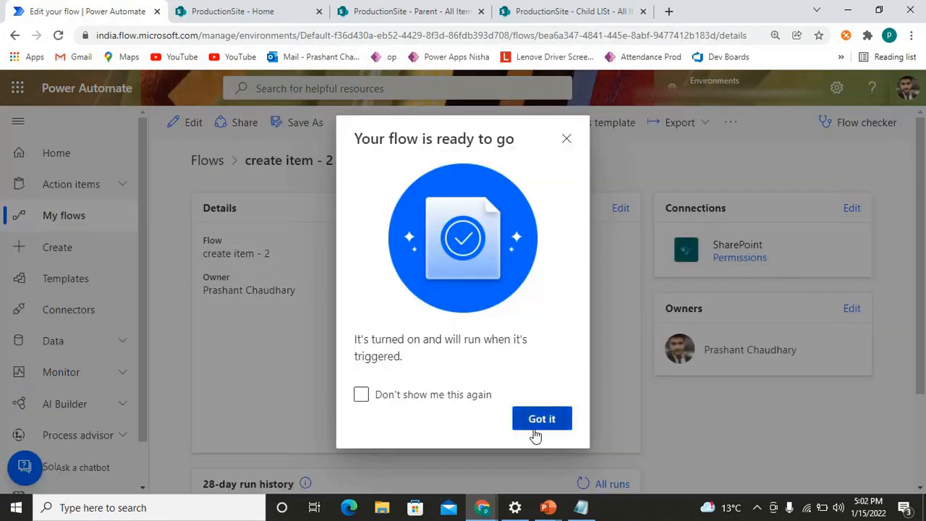
{"action": "left_click", "coordinate": [541, 420]}
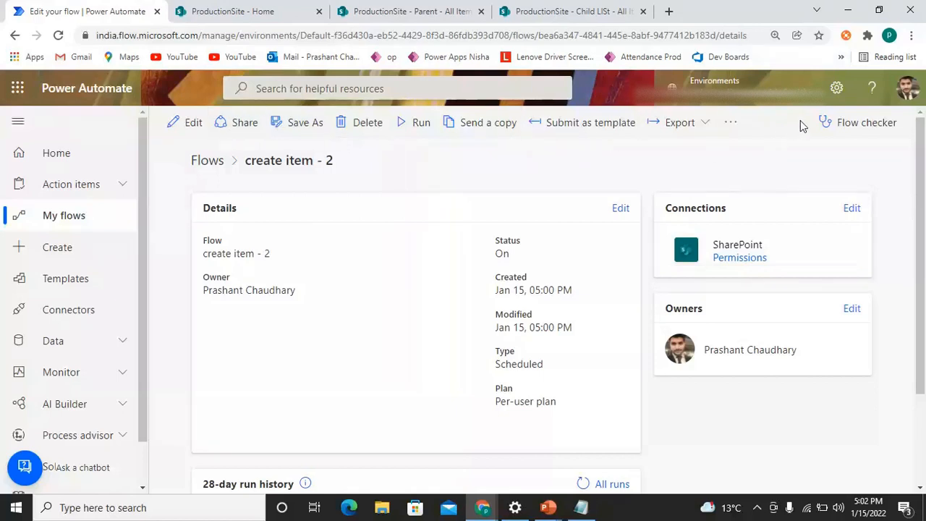
- Turn off the create item - 2 flow, and bring up its deletion prompt but cancel it
{"action": "left_click", "coordinate": [731, 123]}
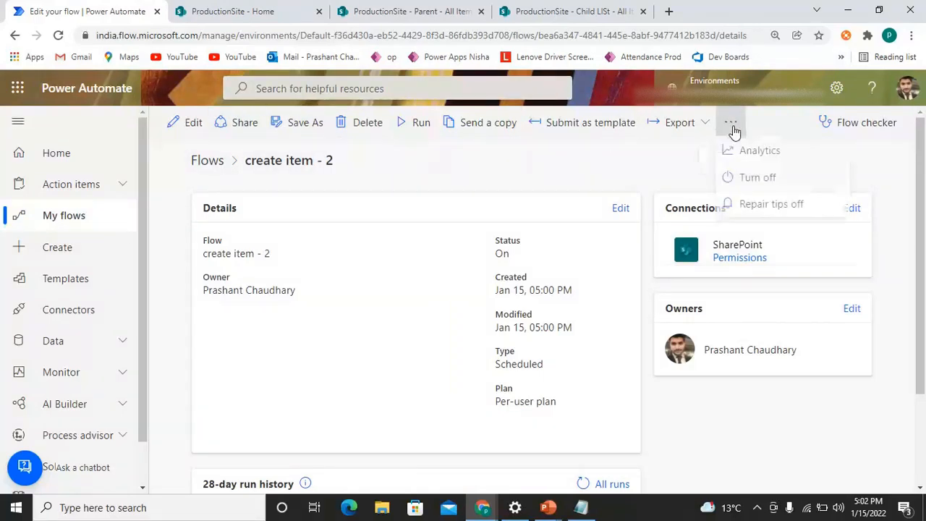
{"action": "left_click", "coordinate": [757, 185]}
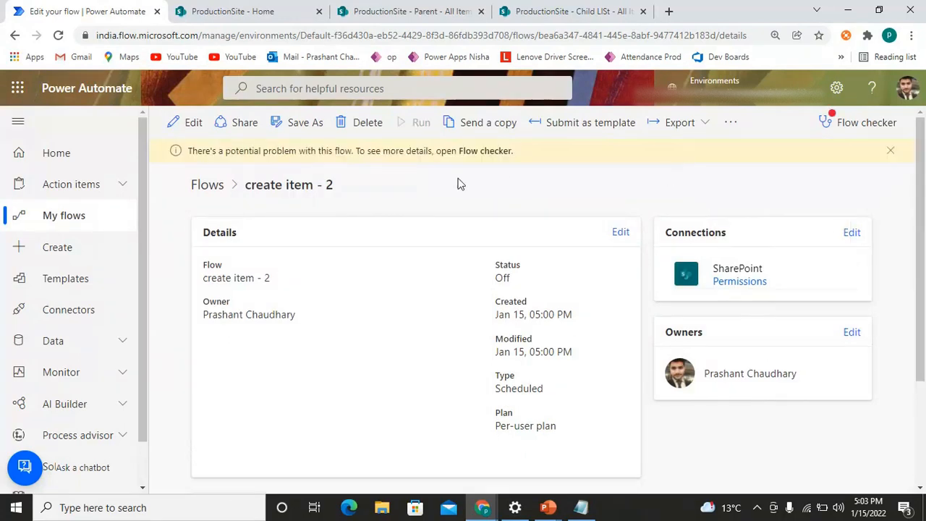
{"action": "left_click", "coordinate": [352, 124]}
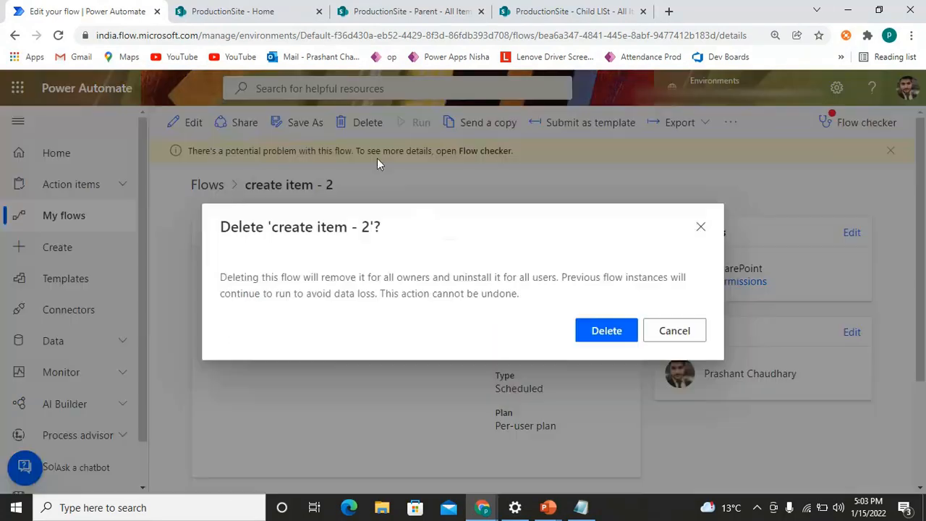
{"action": "left_click", "coordinate": [701, 227]}
- Switch to the PowerPoint slide show with the Episode 5 Scheduled flow example slide
{"action": "key", "text": "alt+Tab"}
{"action": "key", "text": "alt+Tab"}
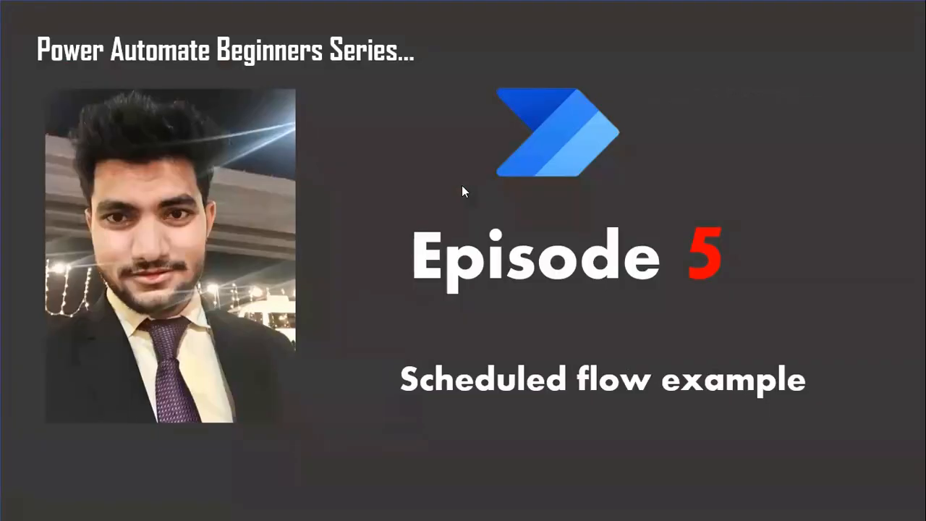